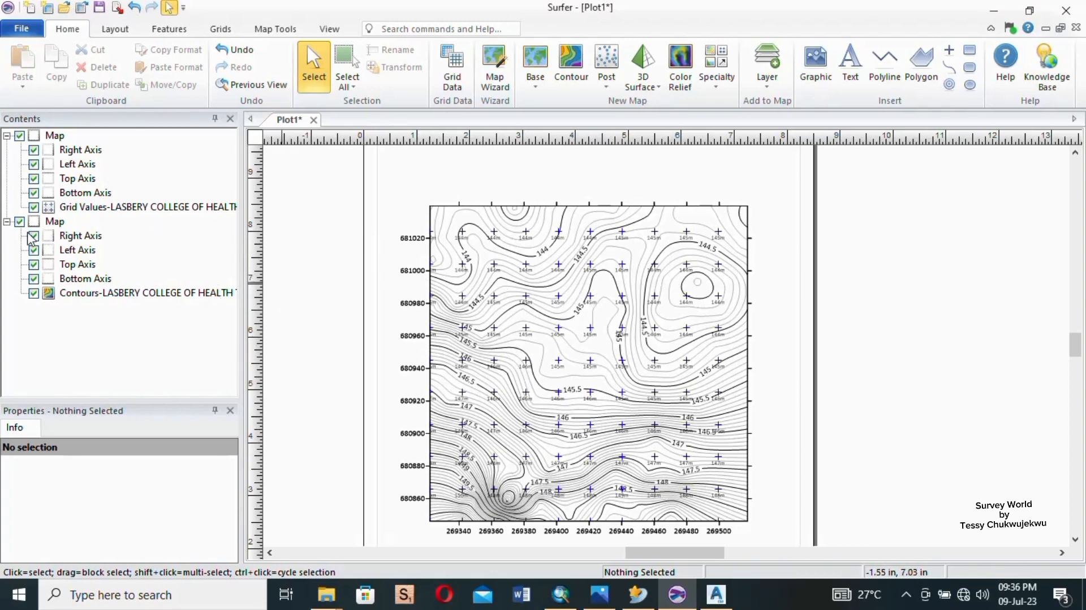
# - Hide both the grid values map and the contour map on the plot
pyautogui.click(19, 138)
pyautogui.click(20, 136)
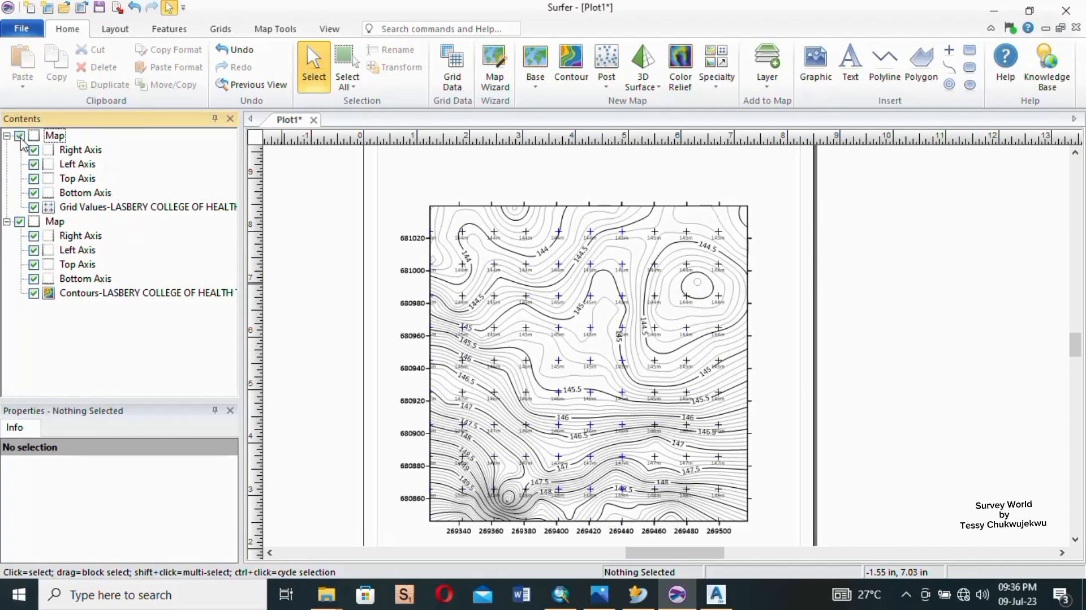
pyautogui.click(20, 222)
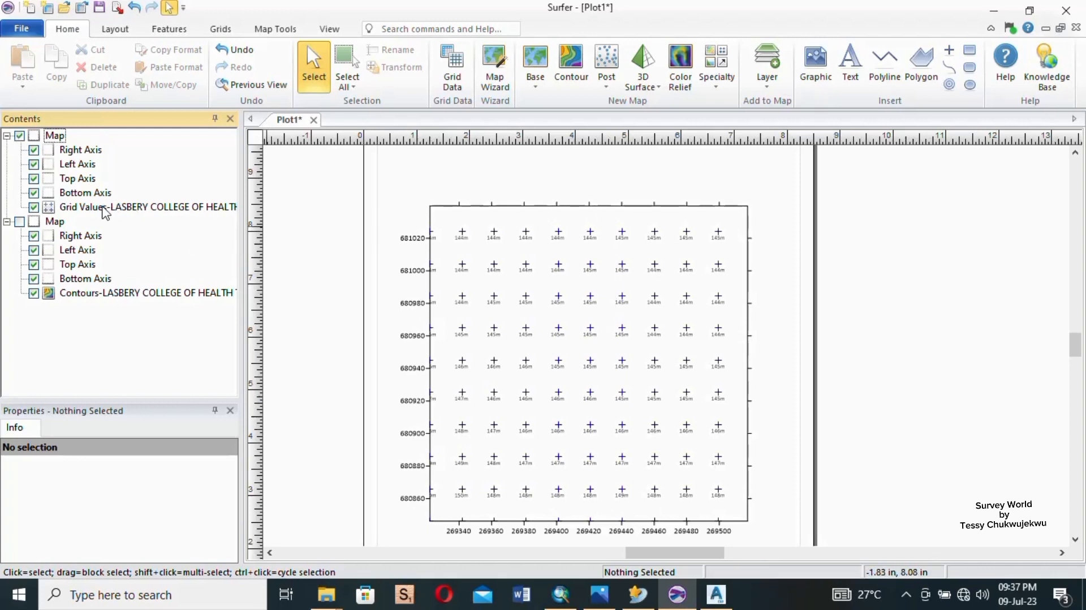
pyautogui.click(19, 136)
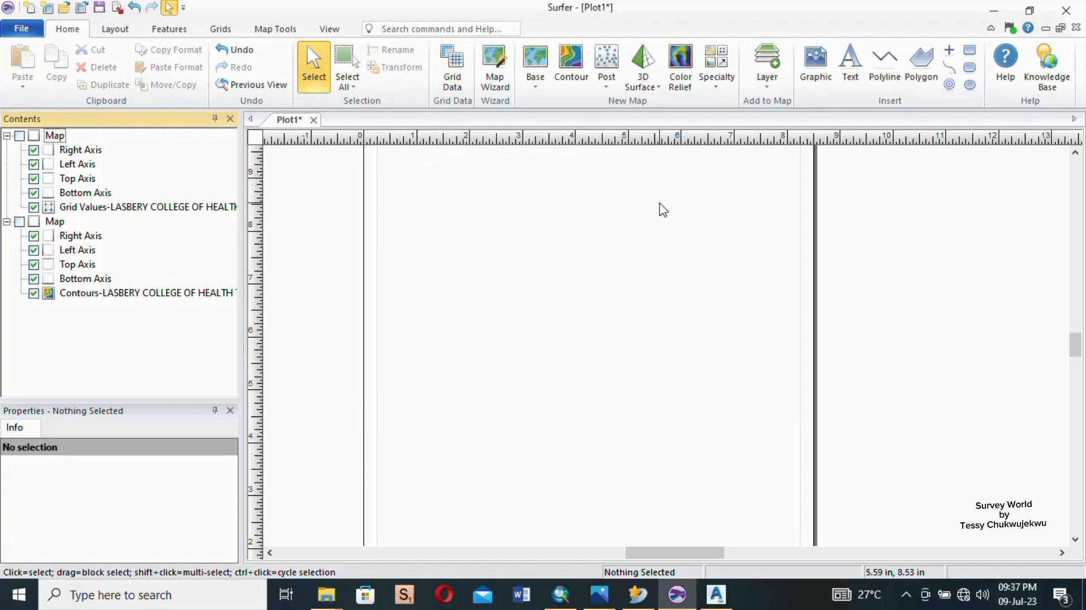
# - Create a 3D wireframe map from the LASBERY COLLEGE OF HEALTH TECH grid file dated 09-Jul-23 on the Desktop
pyautogui.scroll(-4, 648, 322)
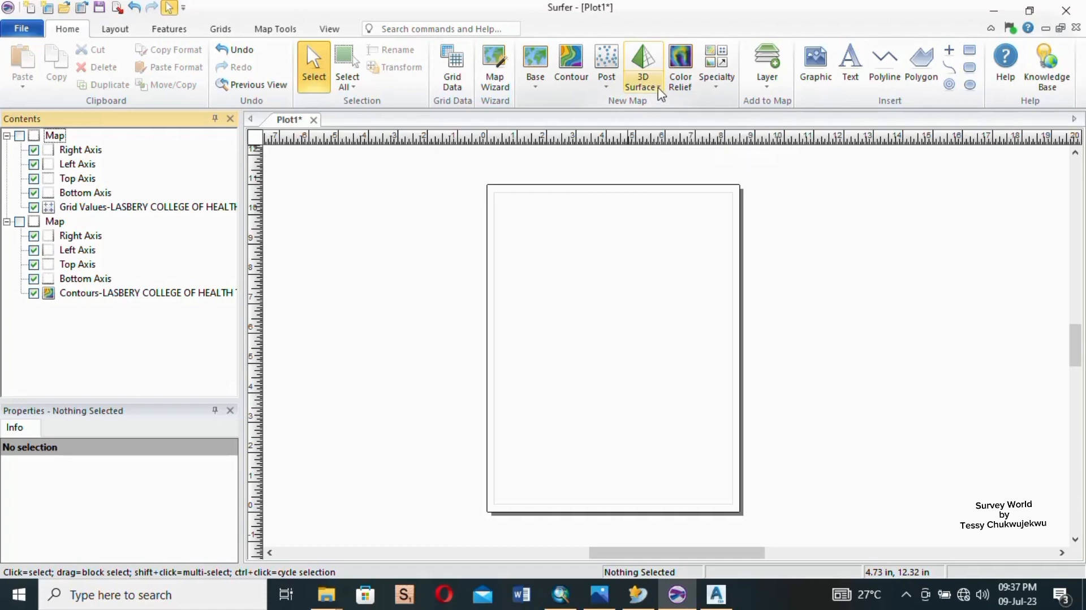
pyautogui.click(659, 91)
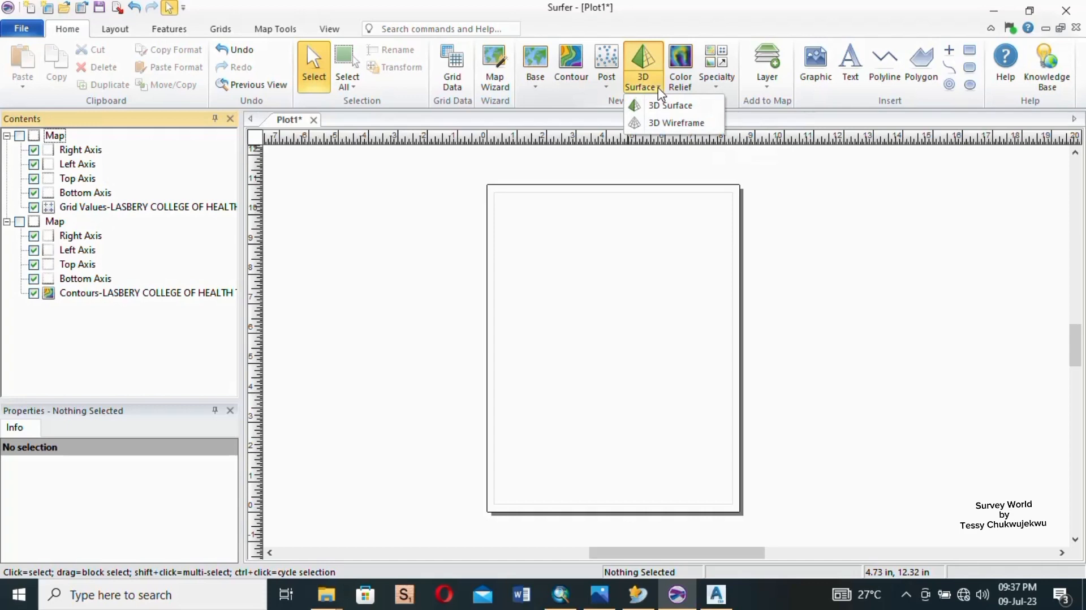
pyautogui.click(671, 123)
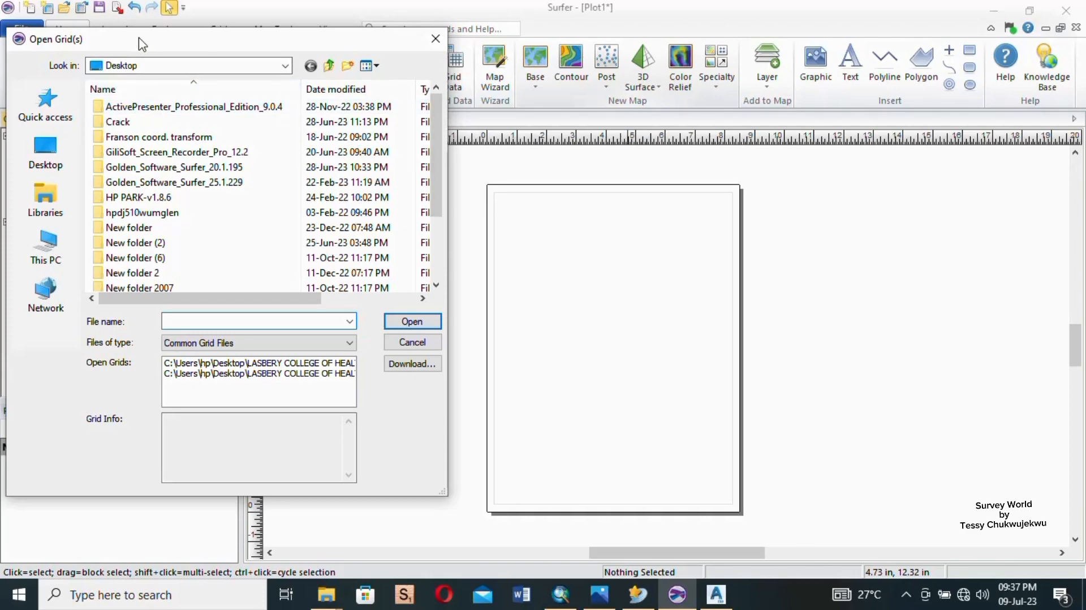
pyautogui.moveTo(228, 45); pyautogui.dragTo(622, 72)
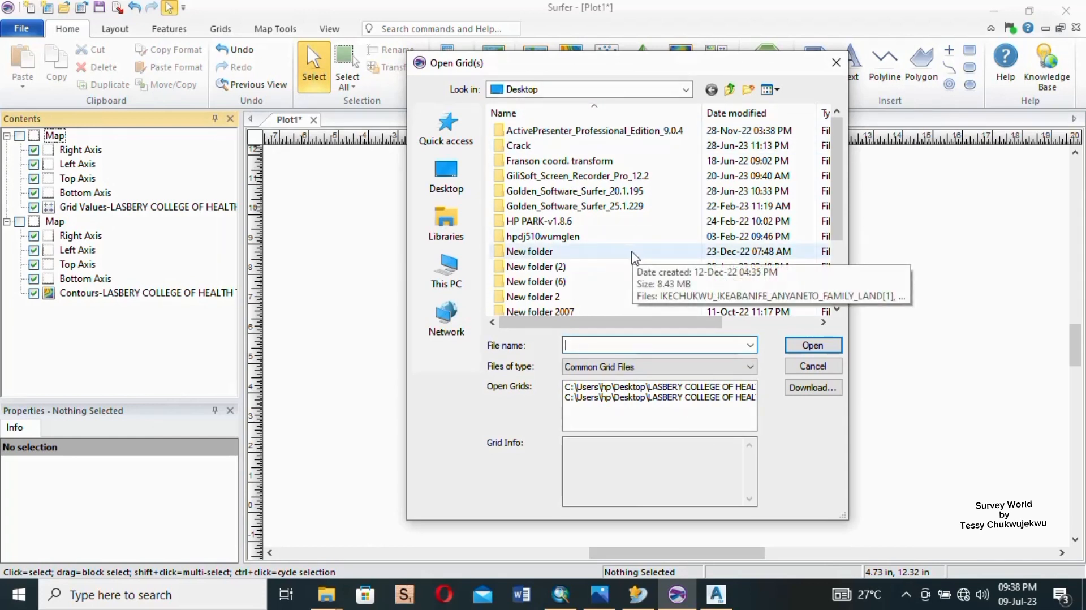
pyautogui.scroll(-3, 611, 232)
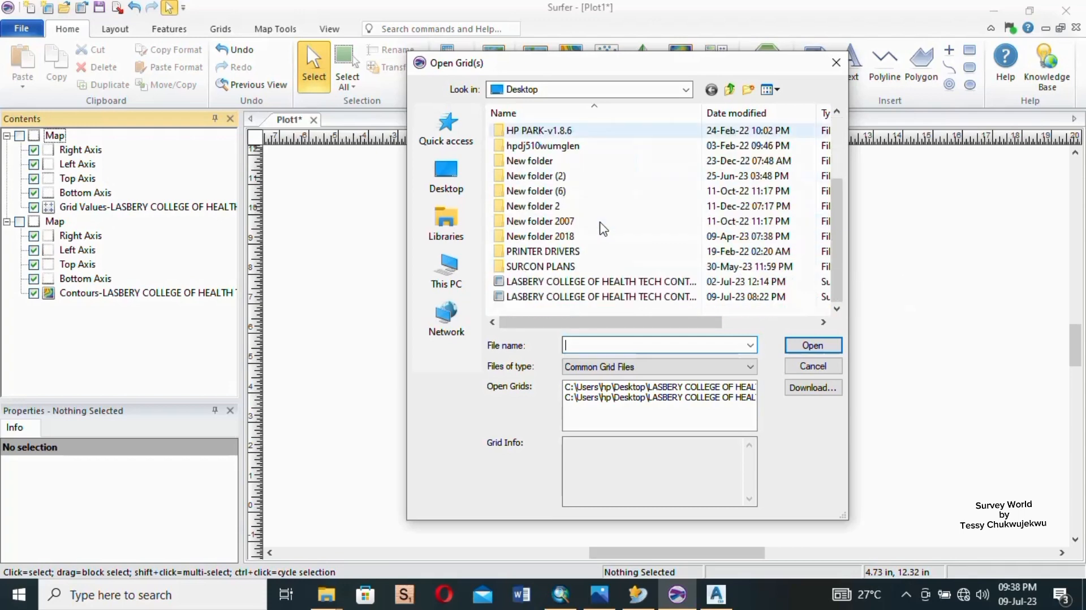
pyautogui.click(673, 298)
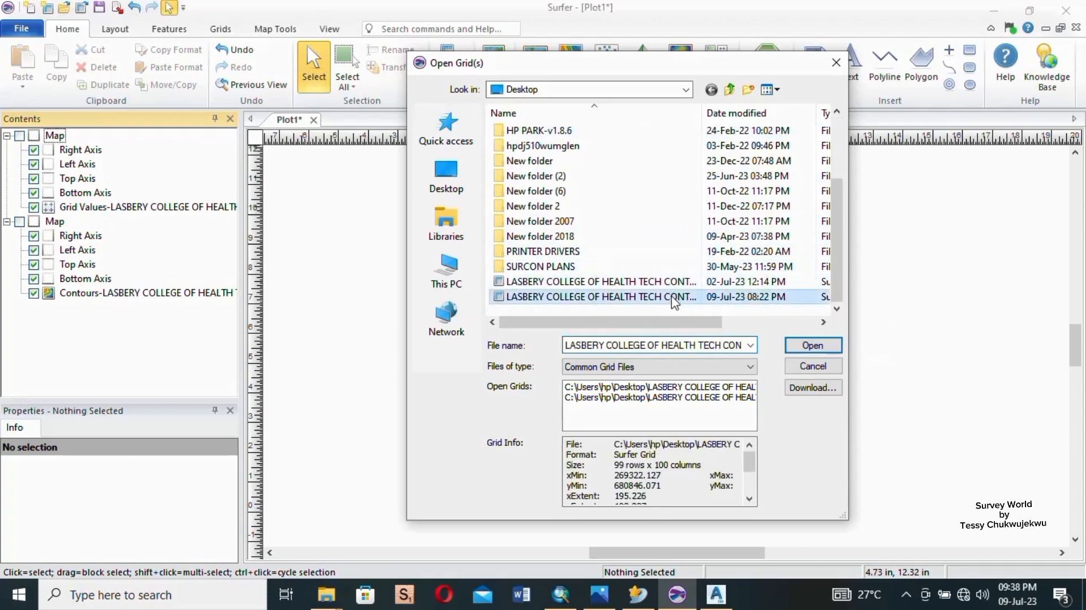
pyautogui.click(813, 346)
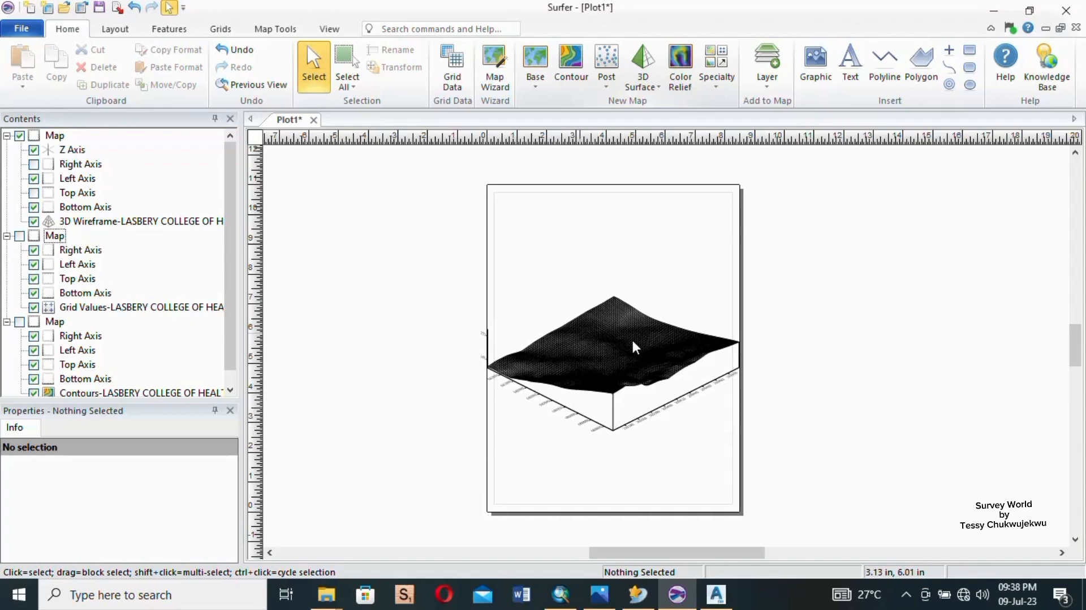
# - Select the 3D wireframe layer and enlarge the area showing its properties
pyautogui.scroll(2, 642, 426)
pyautogui.scroll(3, 642, 425)
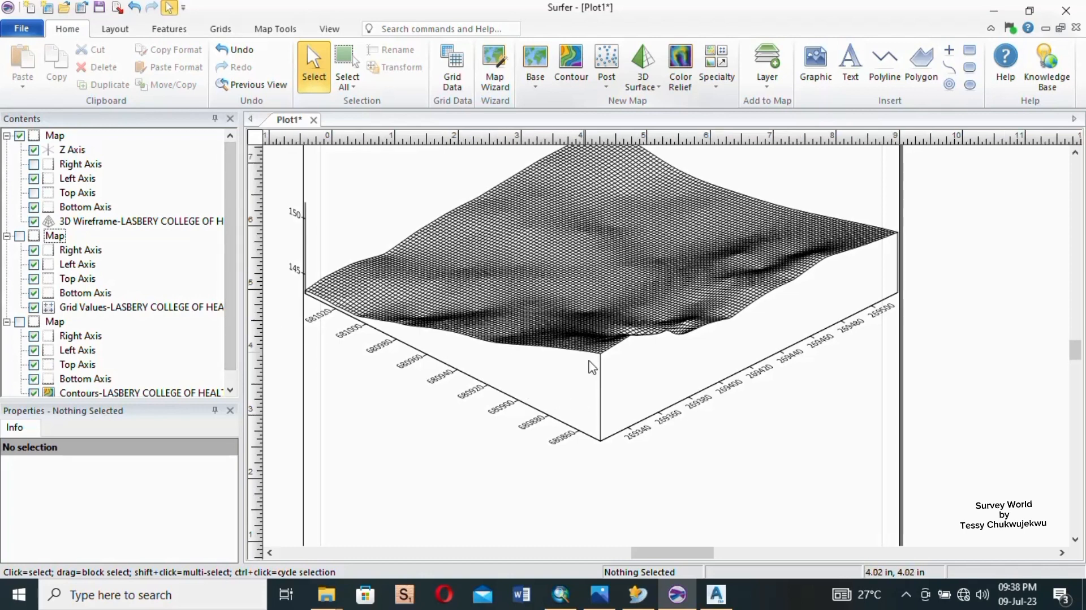
pyautogui.scroll(-2, 590, 364)
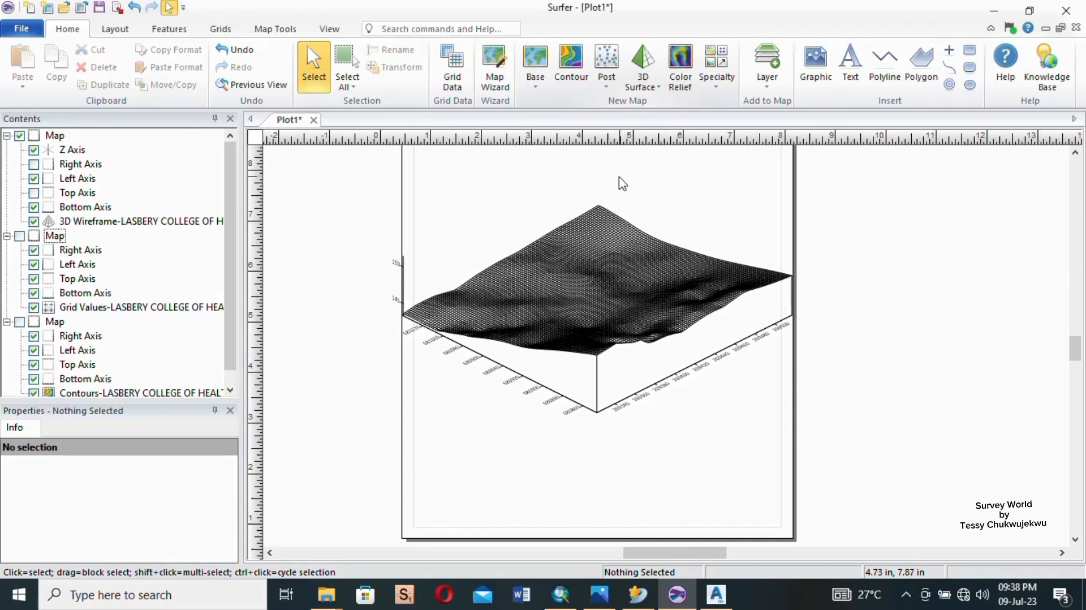
pyautogui.scroll(1, 622, 183)
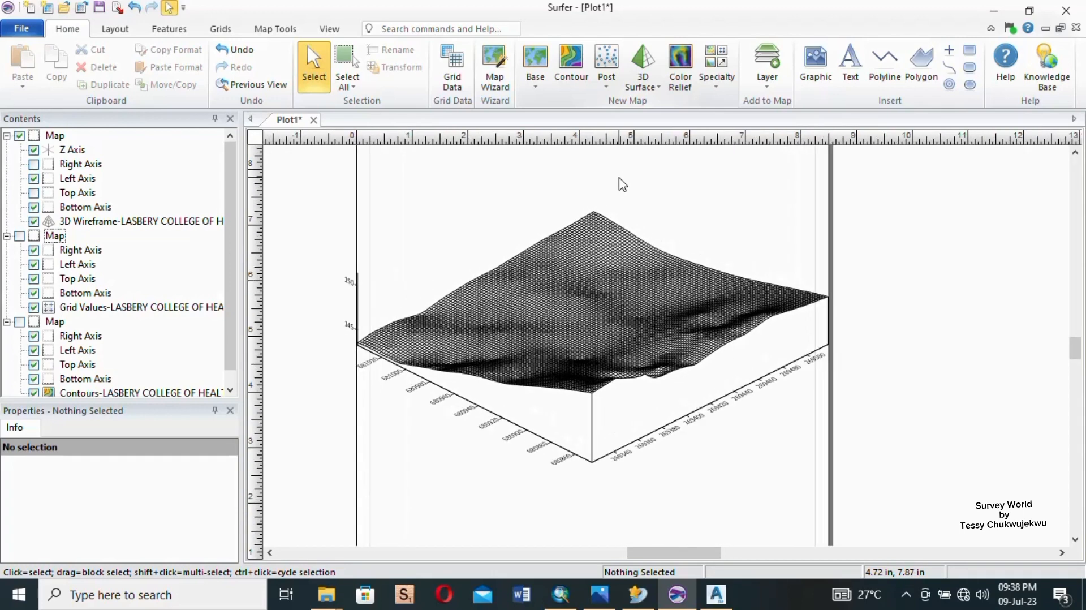
pyautogui.click(600, 316)
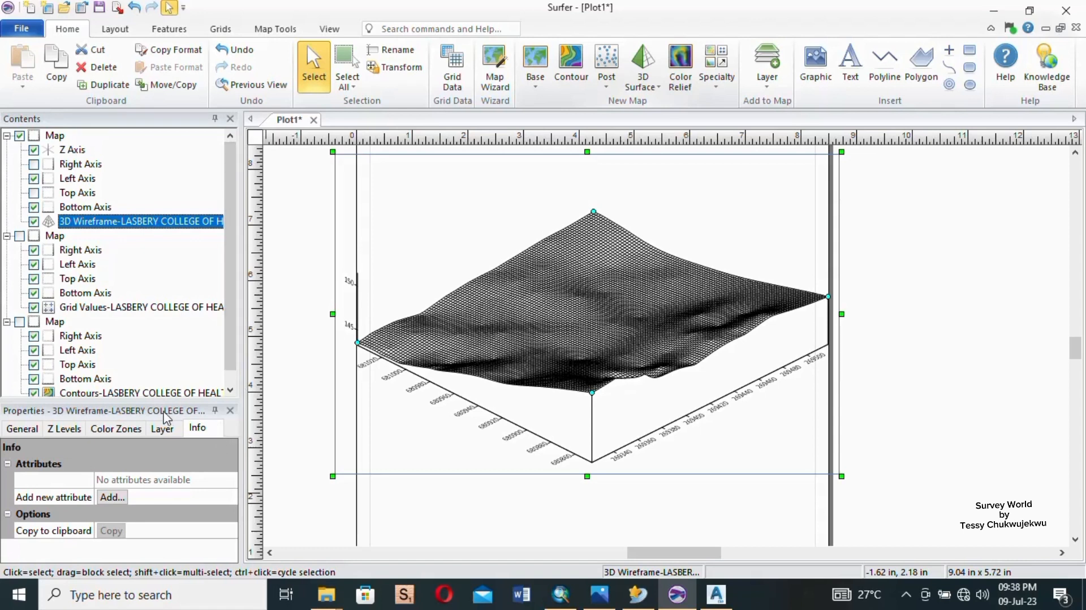
pyautogui.click(696, 497)
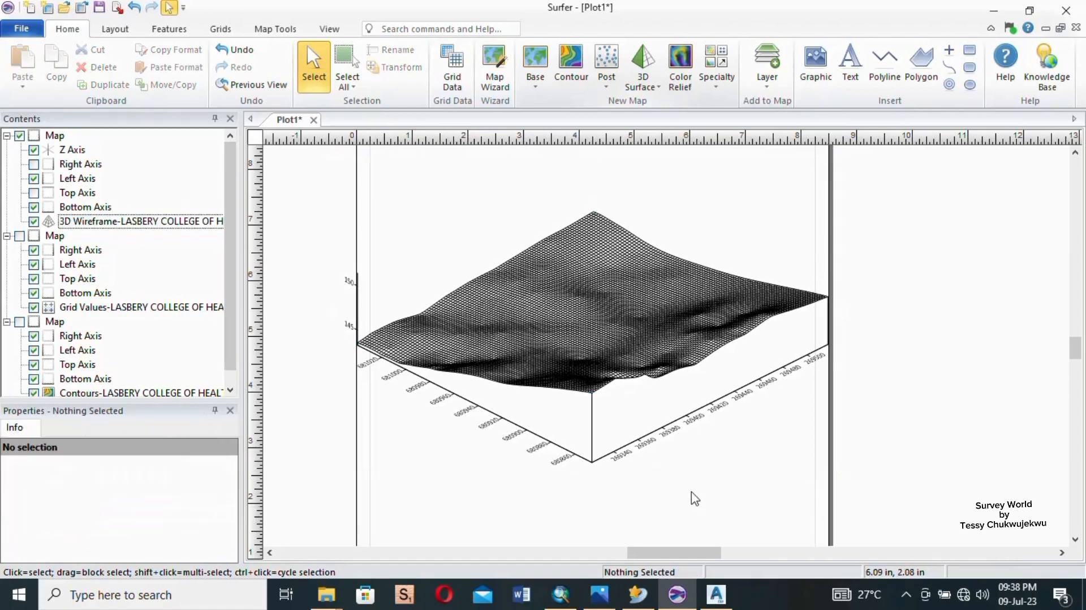
pyautogui.click(601, 287)
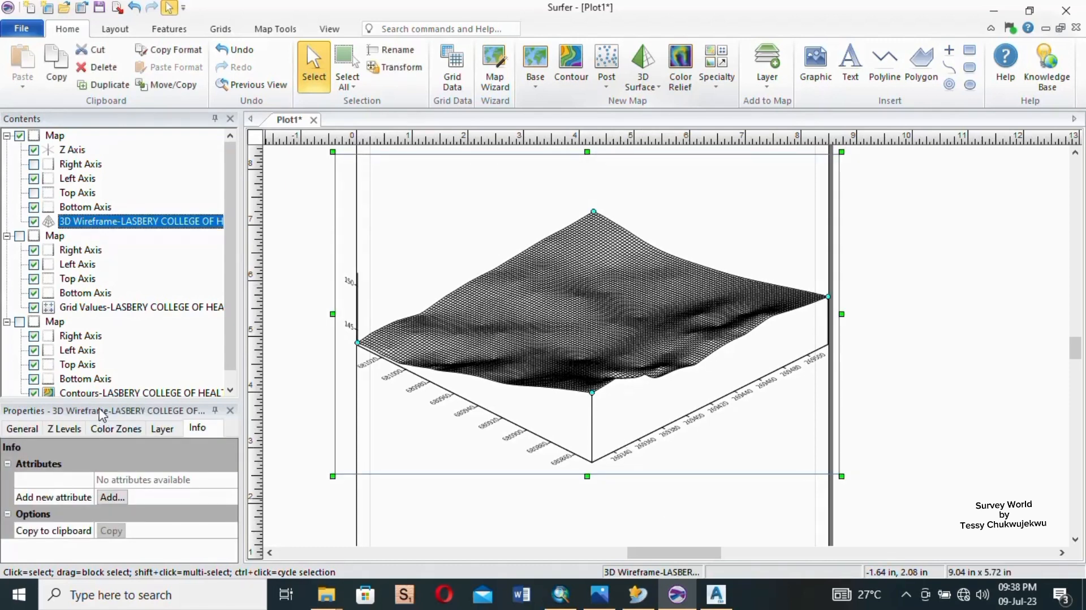
pyautogui.moveTo(100, 402); pyautogui.dragTo(94, 267)
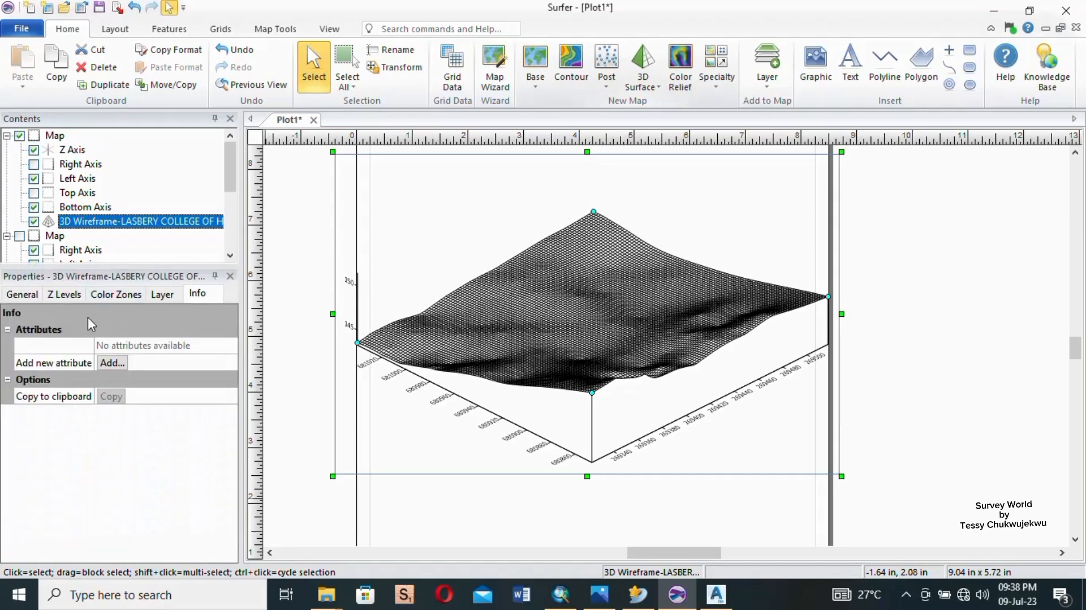
# - Review the wireframe's general, Z levels, color zones, layer and info settings, and clear the selection
pyautogui.click(22, 295)
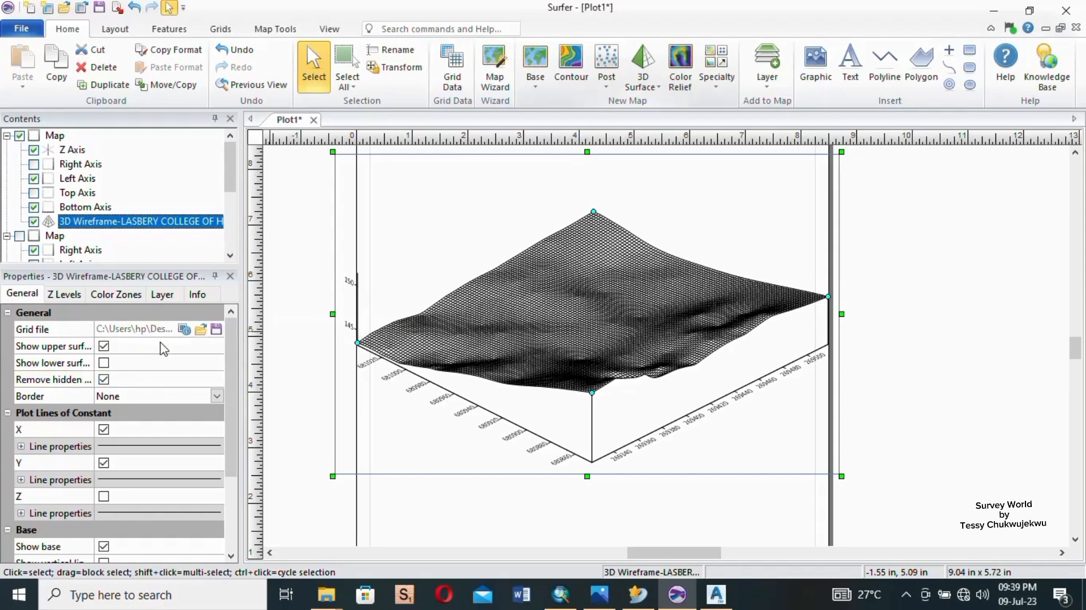
pyautogui.scroll(-3, 168, 424)
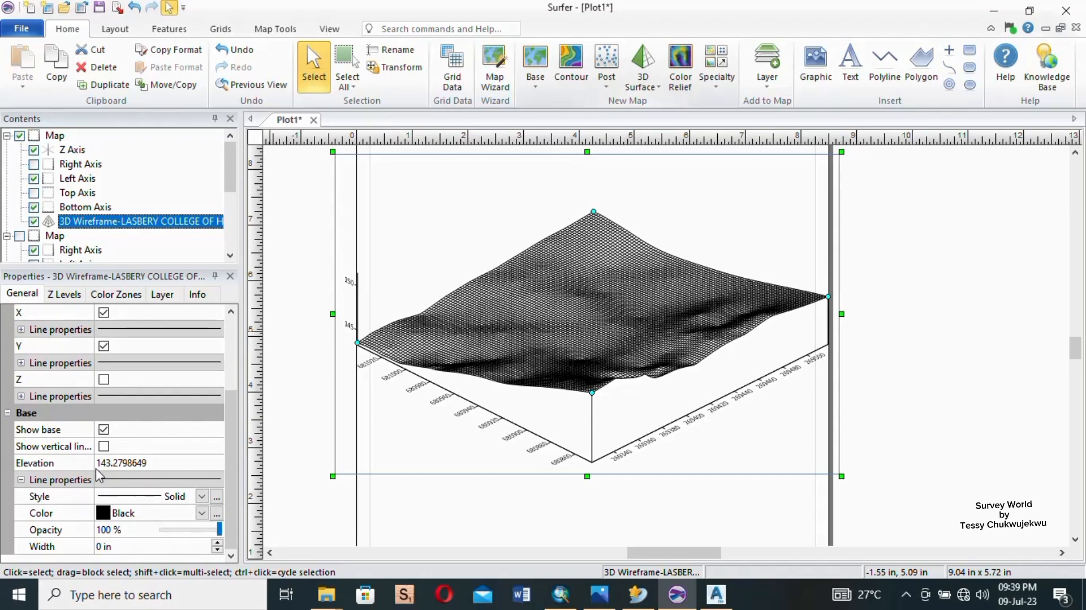
pyautogui.scroll(3, 97, 474)
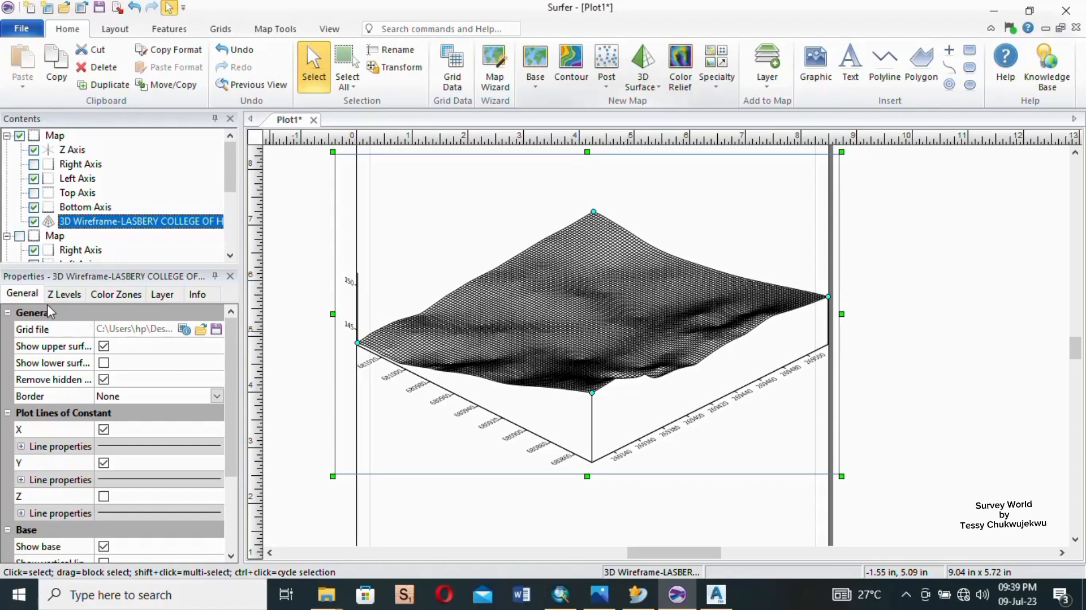
pyautogui.click(59, 295)
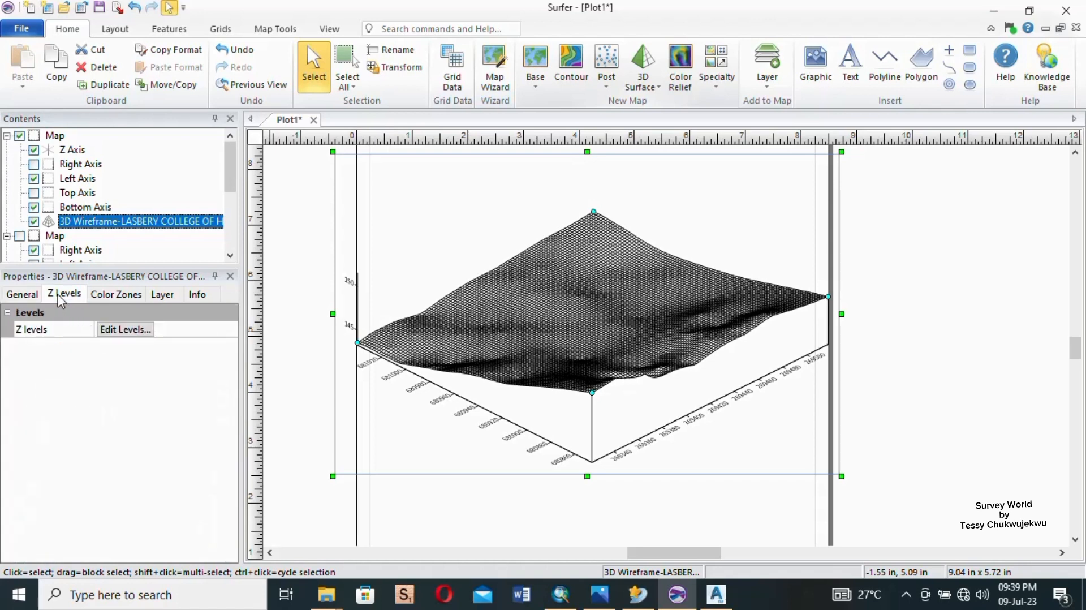
pyautogui.click(132, 296)
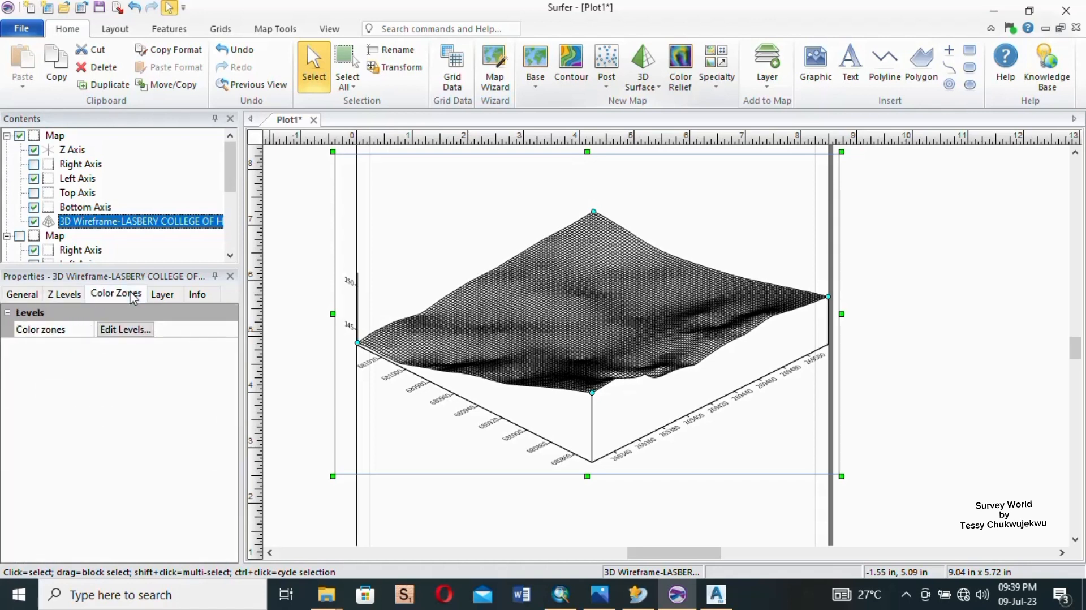
pyautogui.click(168, 298)
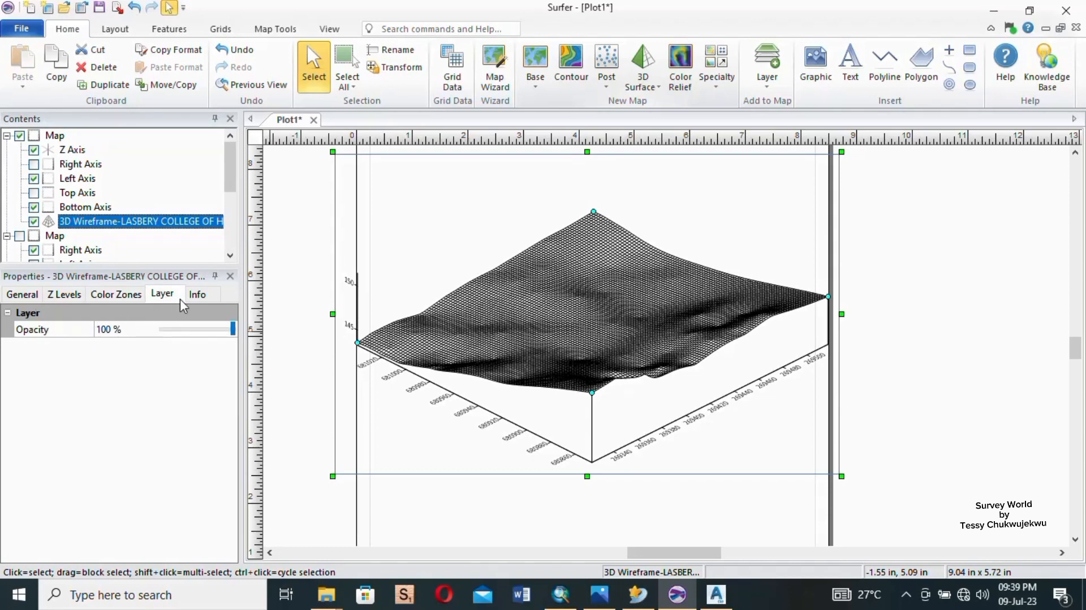
pyautogui.click(203, 294)
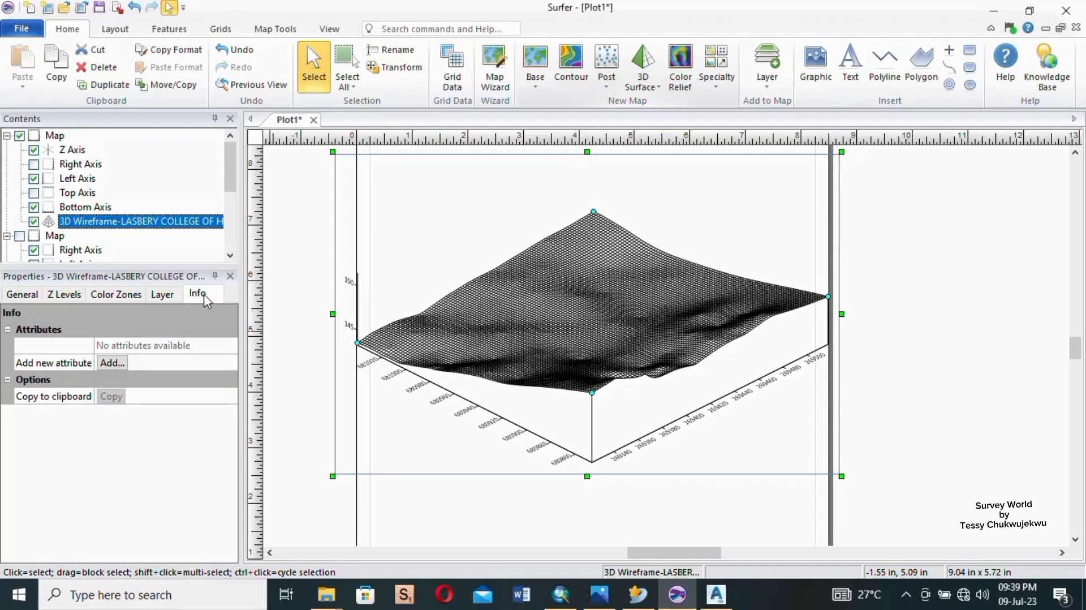
pyautogui.click(551, 520)
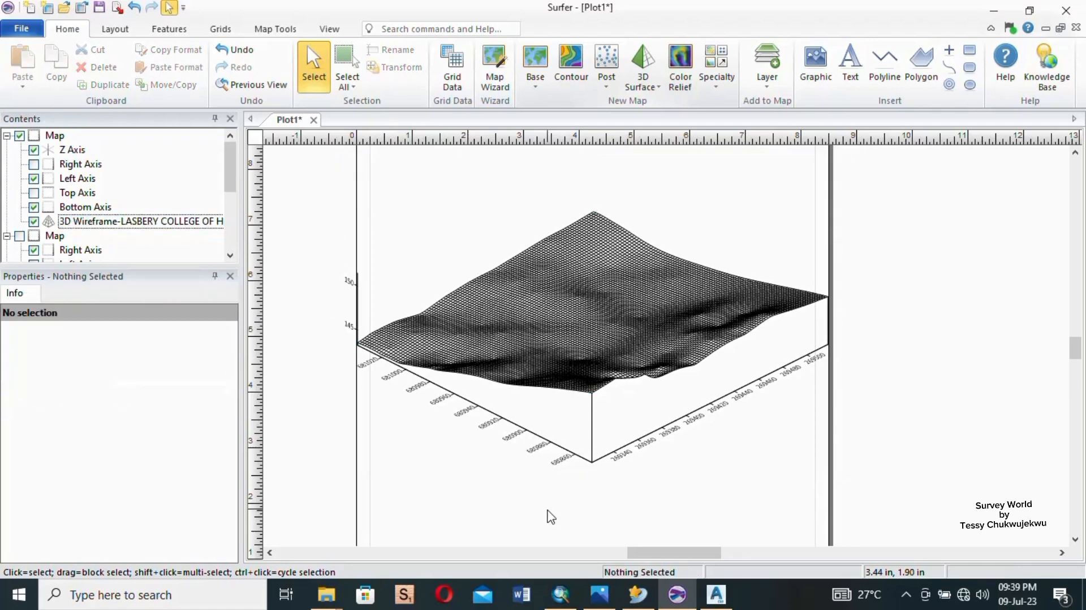
# - Try showing the major and minor grid lines on the wireframe map's left axis, and turn both off again
pyautogui.click(531, 438)
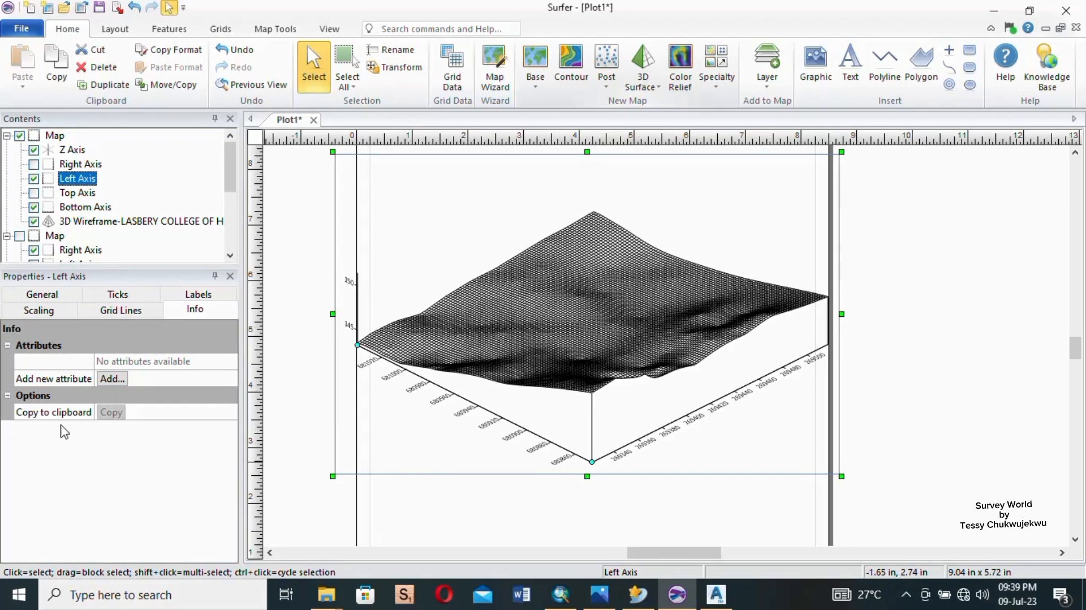
pyautogui.click(121, 310)
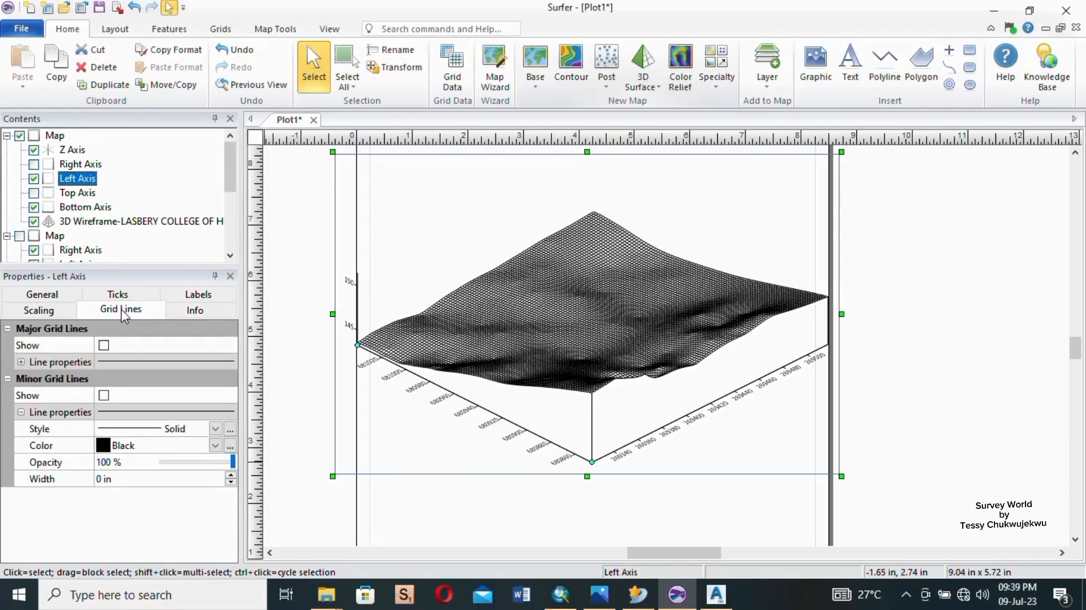
pyautogui.click(104, 345)
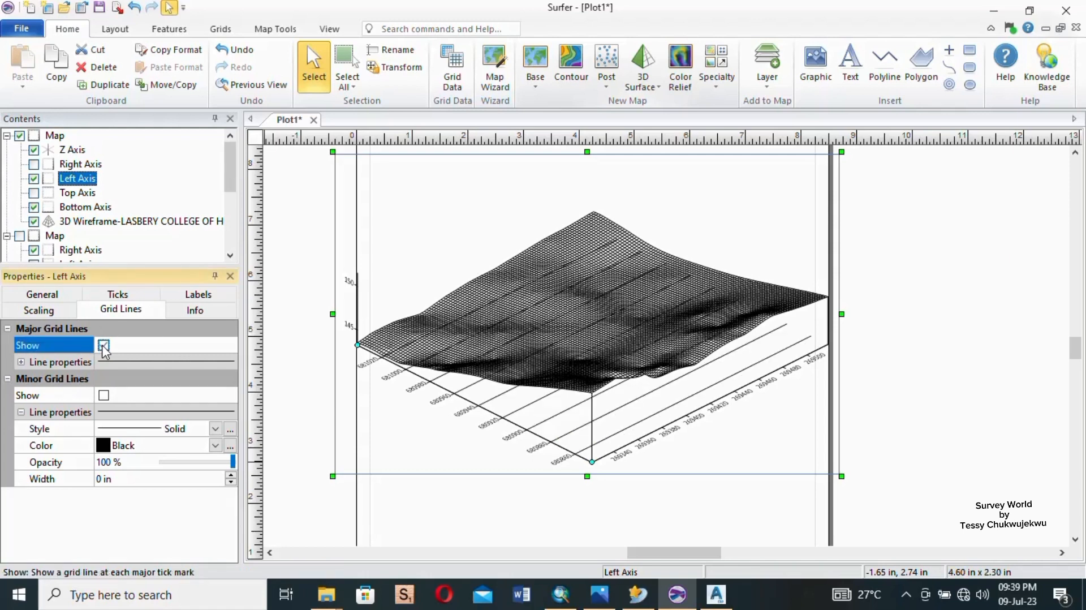
pyautogui.click(104, 345)
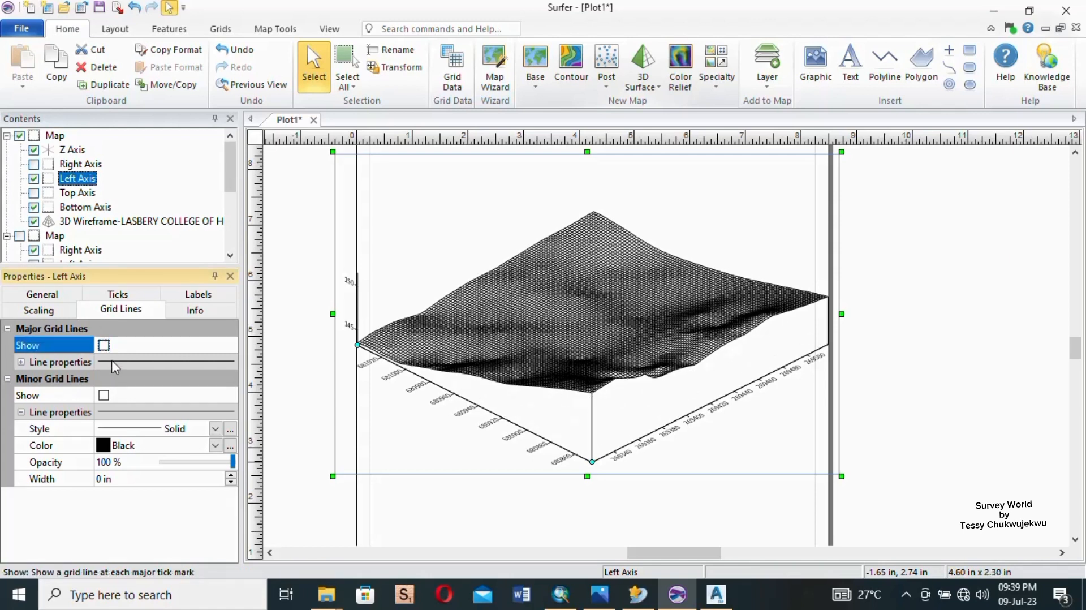
pyautogui.click(21, 362)
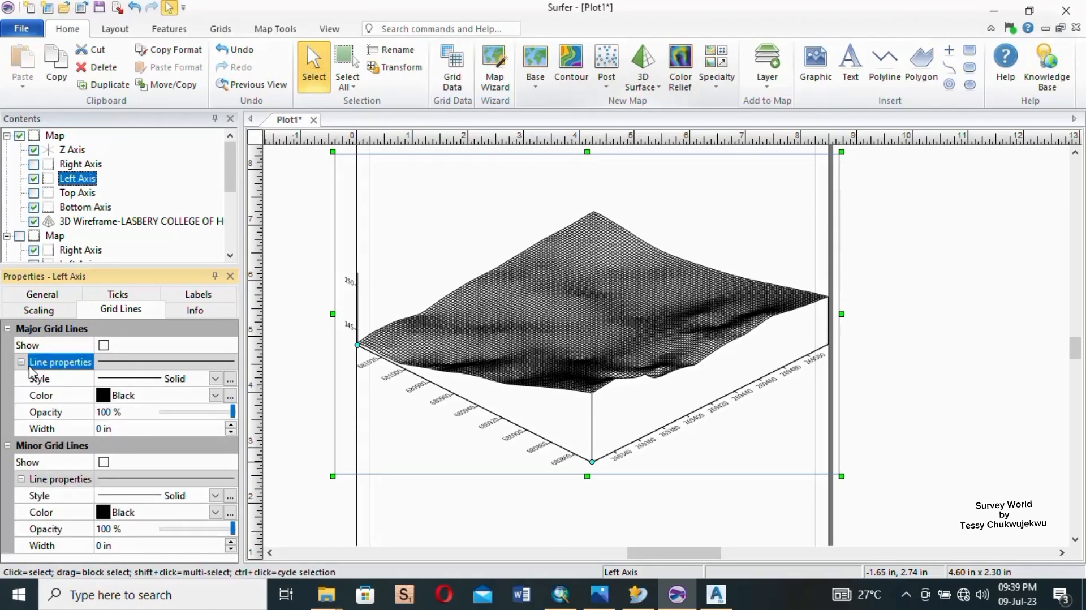
pyautogui.click(104, 463)
pyautogui.click(104, 462)
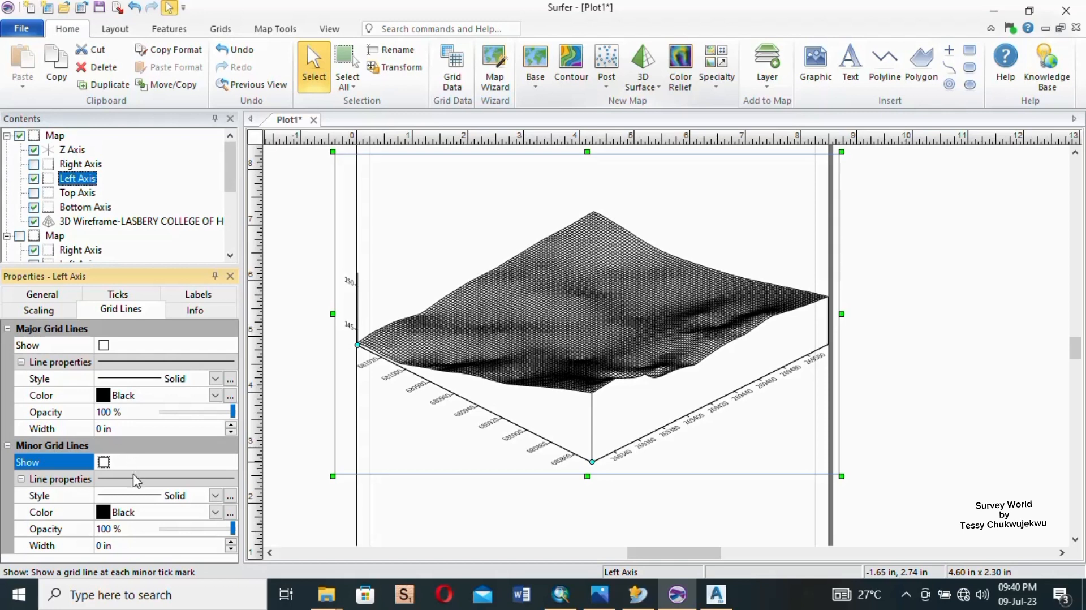
# - Review the left axis's tick and scaling settings, and deselect the axis
pyautogui.click(119, 294)
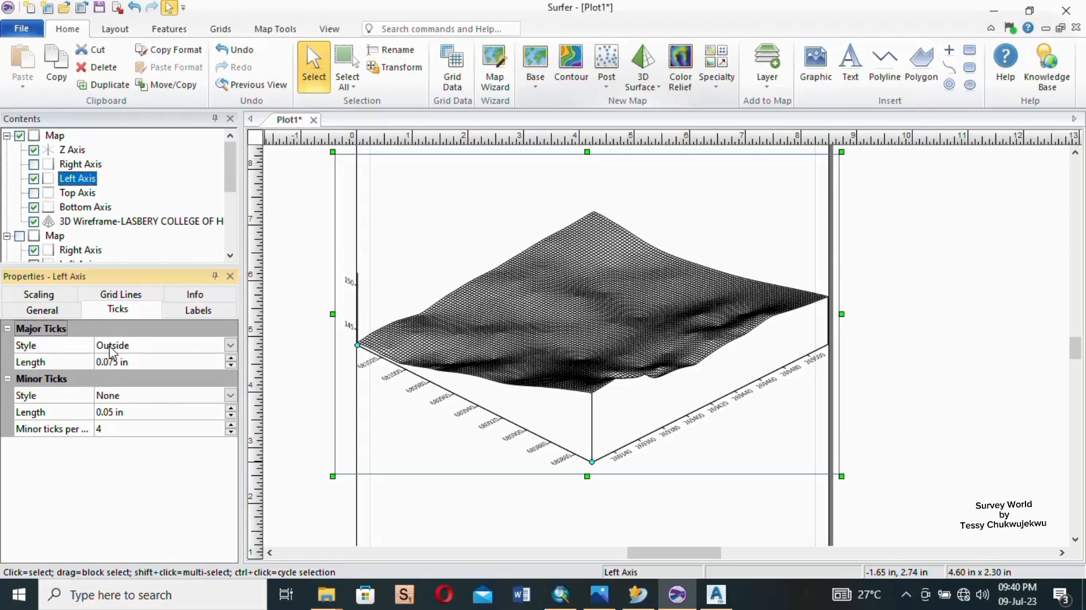
pyautogui.click(39, 297)
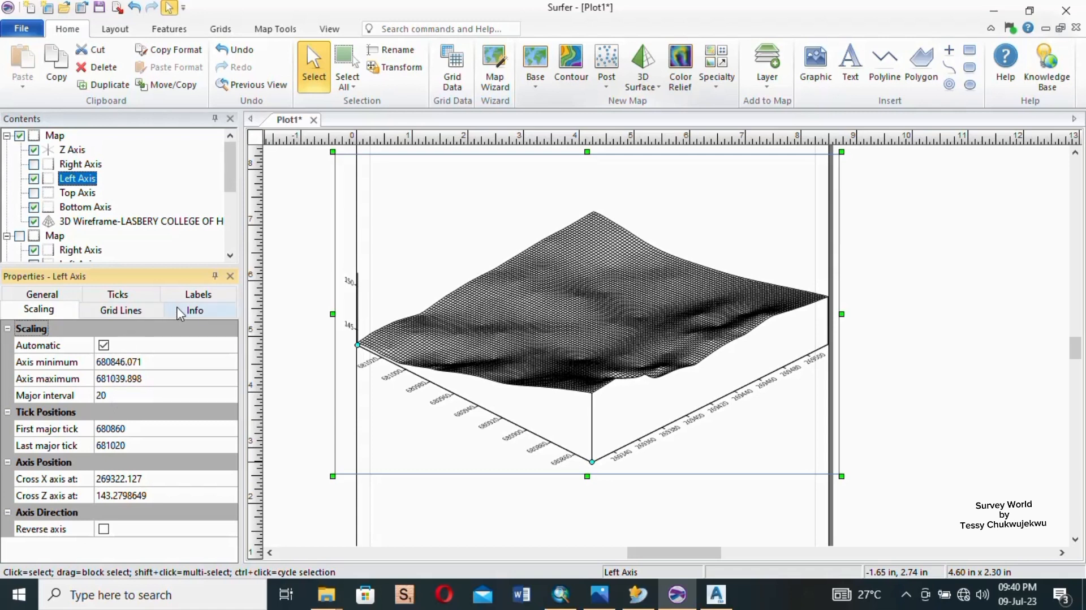
pyautogui.click(742, 503)
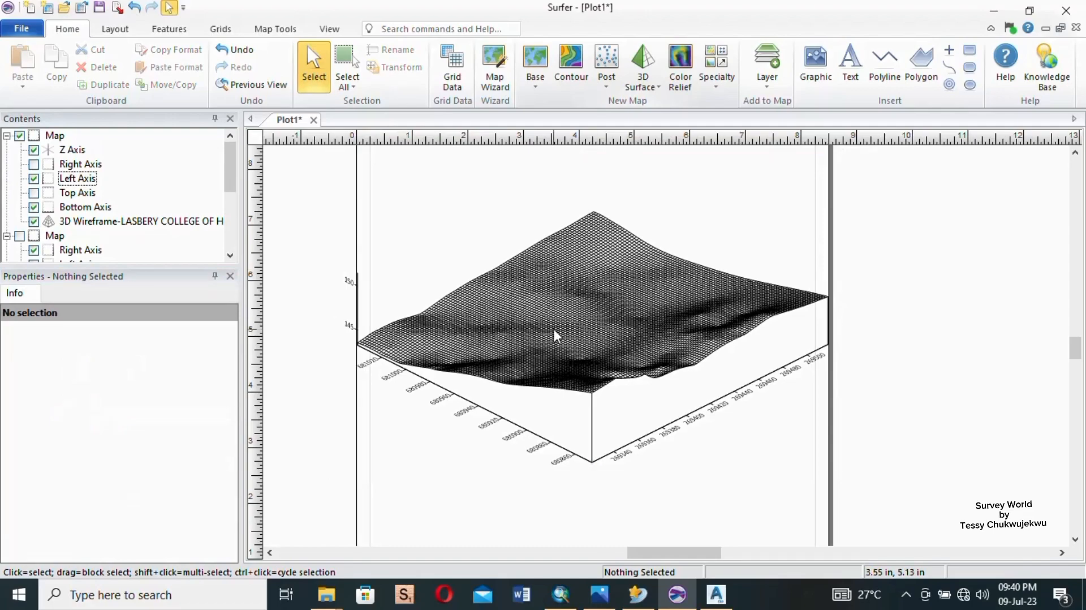
pyautogui.scroll(2, 554, 331)
pyautogui.scroll(-2, 553, 349)
pyautogui.scroll(5, 552, 348)
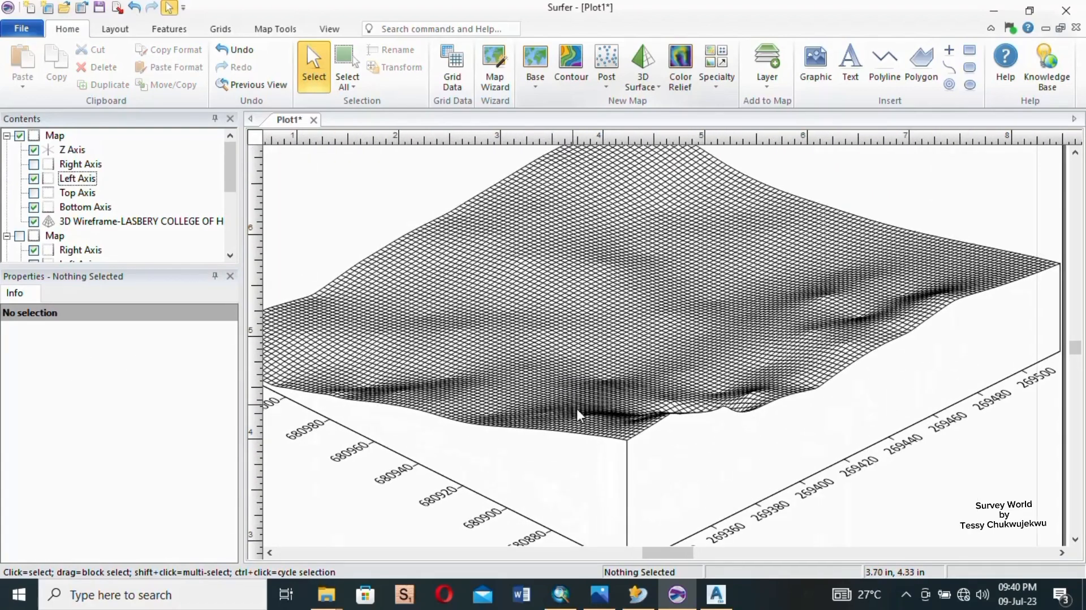
# - Start exporting the plot to the Desktop, taking the existing file name "lasberry college spot heights" as the base name
pyautogui.scroll(-6, 590, 425)
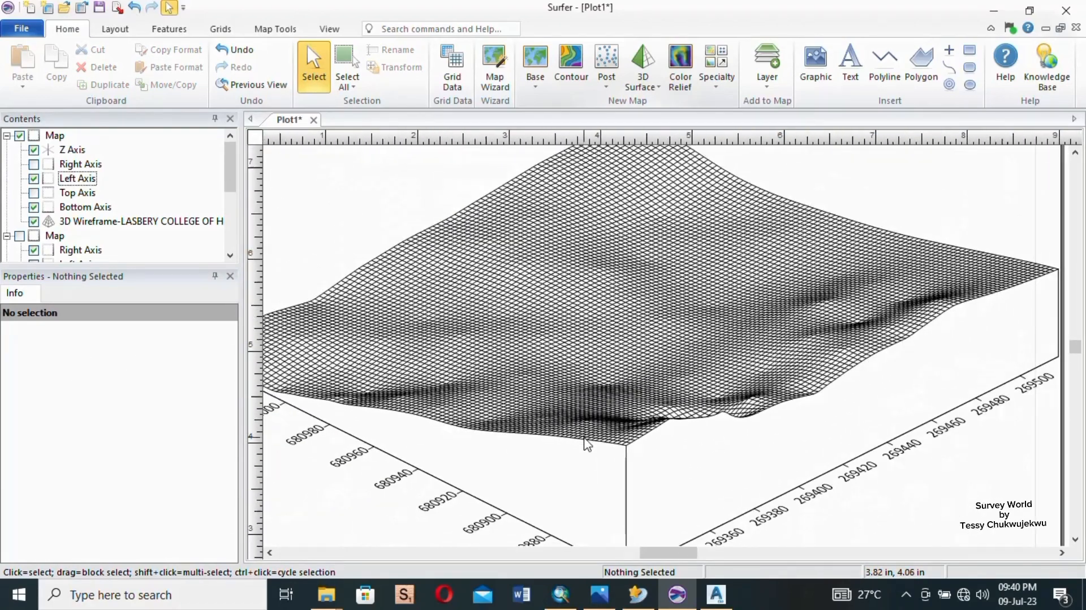
pyautogui.scroll(-1, 587, 446)
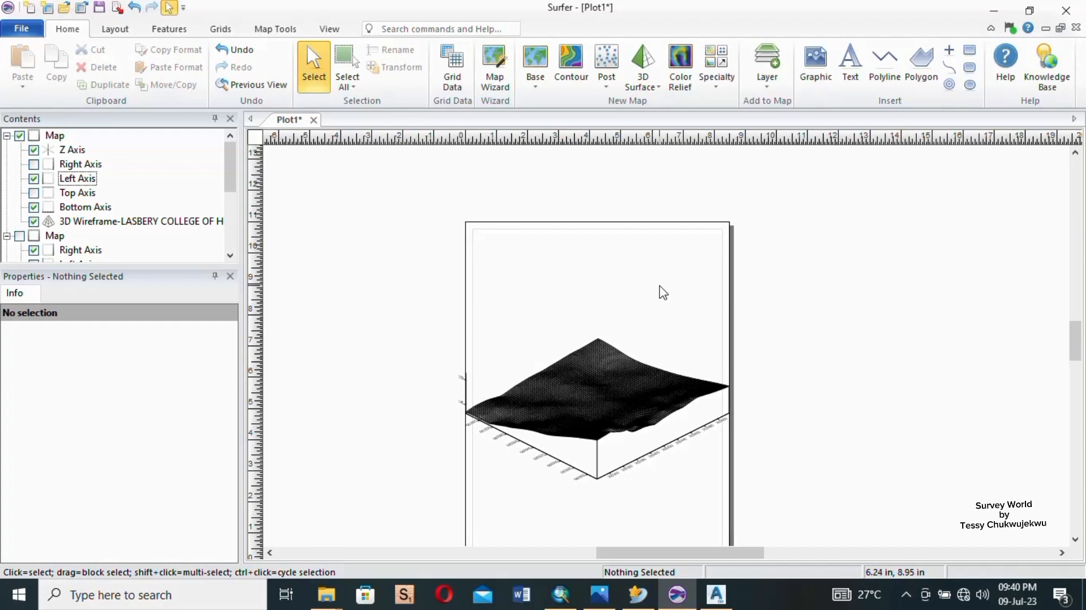
pyautogui.click(21, 29)
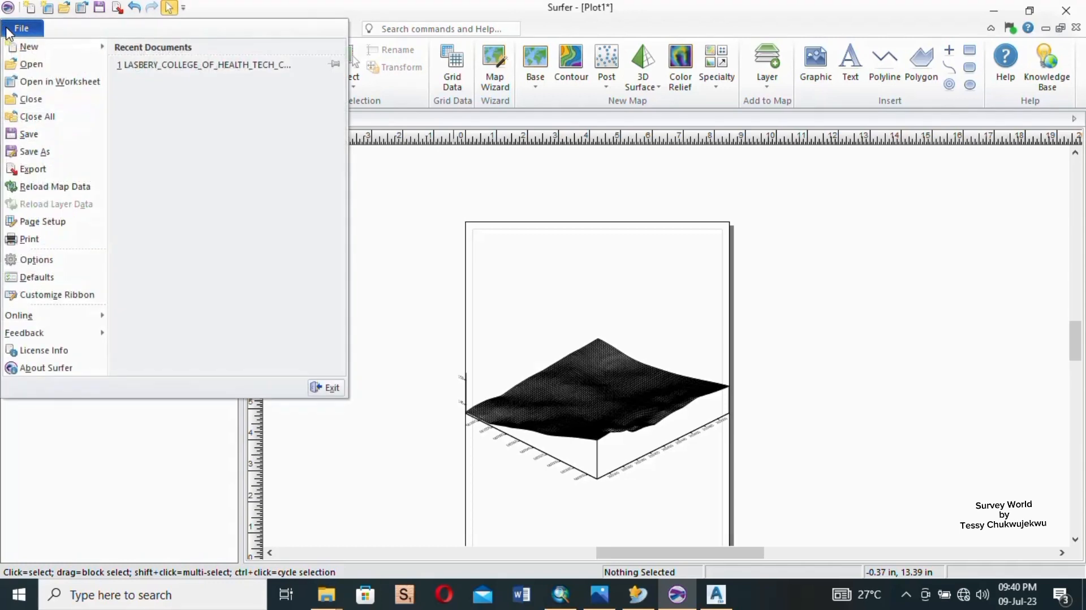
pyautogui.click(38, 167)
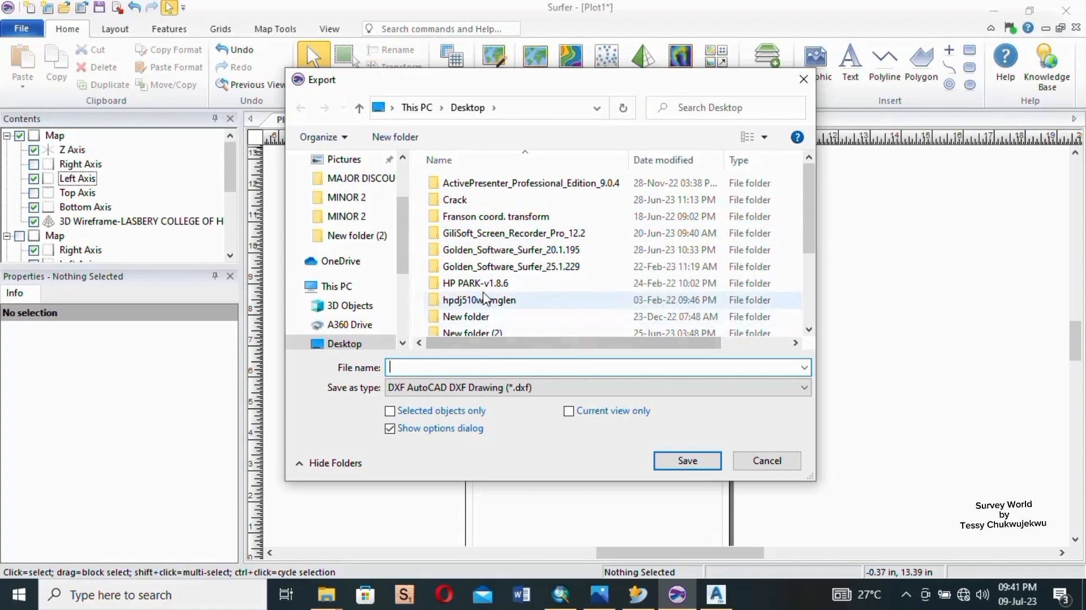
pyautogui.scroll(-3, 488, 300)
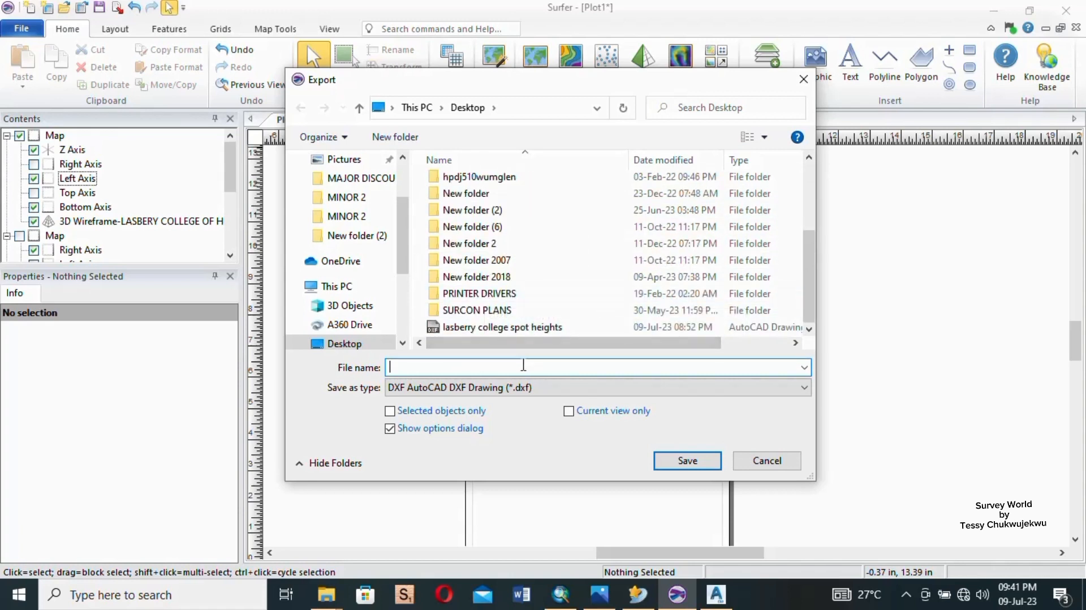
pyautogui.click(481, 327)
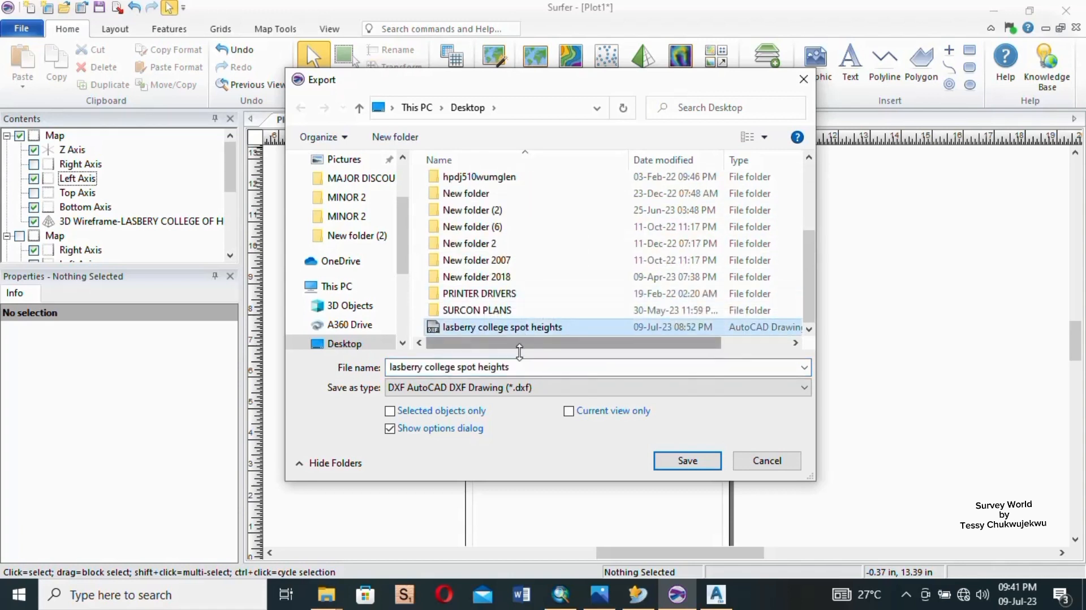
pyautogui.click(515, 367)
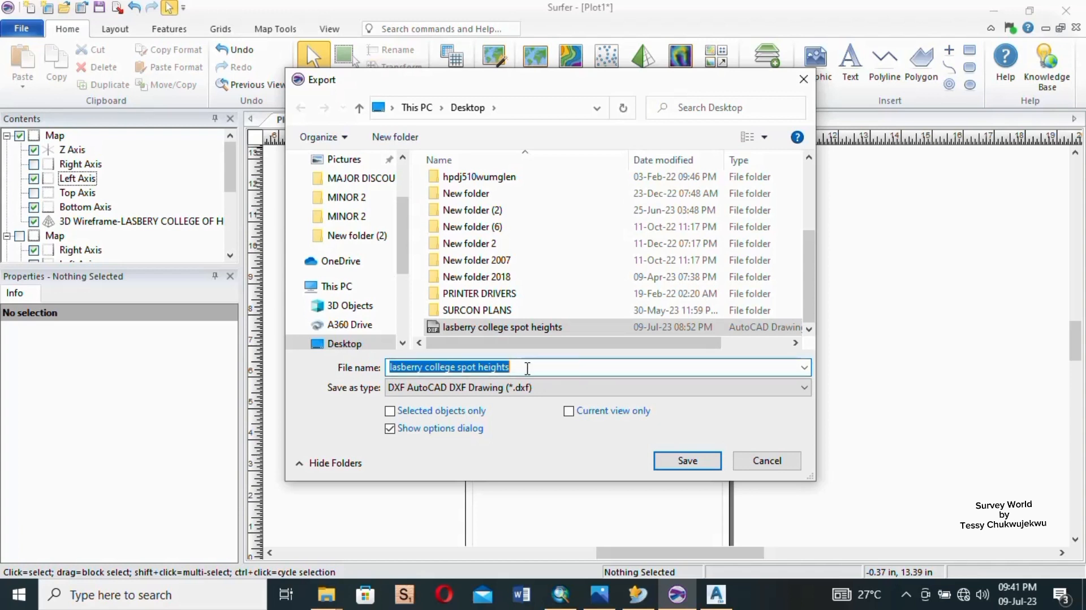
# - Change the export file name to "lasberry college 3D Wireframe"
pyautogui.click(528, 367)
pyautogui.press('BackSpace')
pyautogui.press('BackSpace')
pyautogui.press('BackSpace')
pyautogui.press('BackSpace')
pyautogui.press('BackSpace')
pyautogui.press('BackSpace')
pyautogui.press('BackSpace')
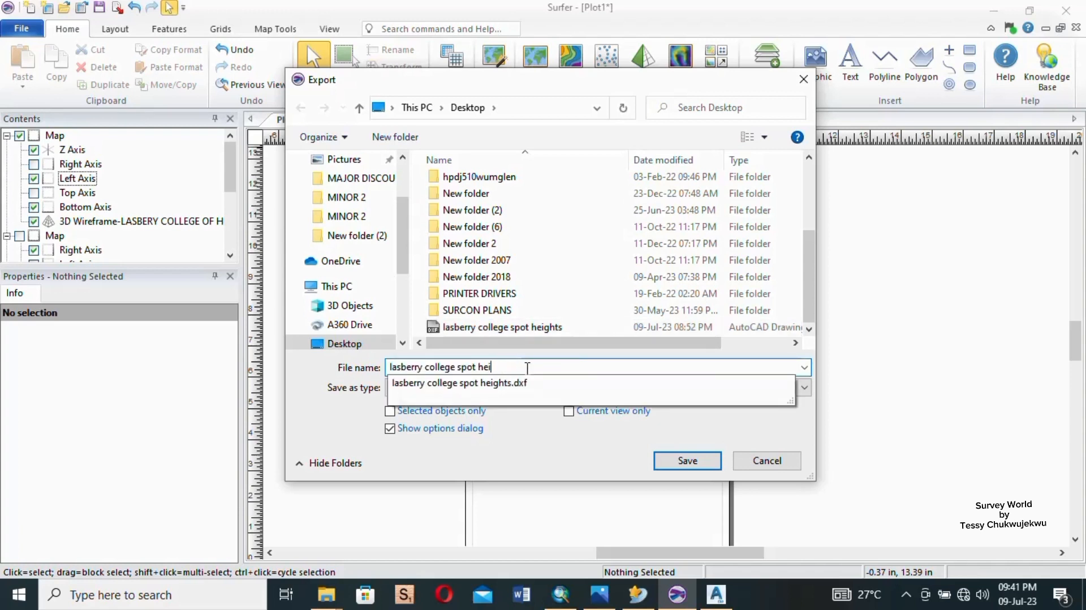
pyautogui.press('BackSpace')
pyautogui.press('BackSpace')
pyautogui.press('BackSpace')
pyautogui.write('3D')
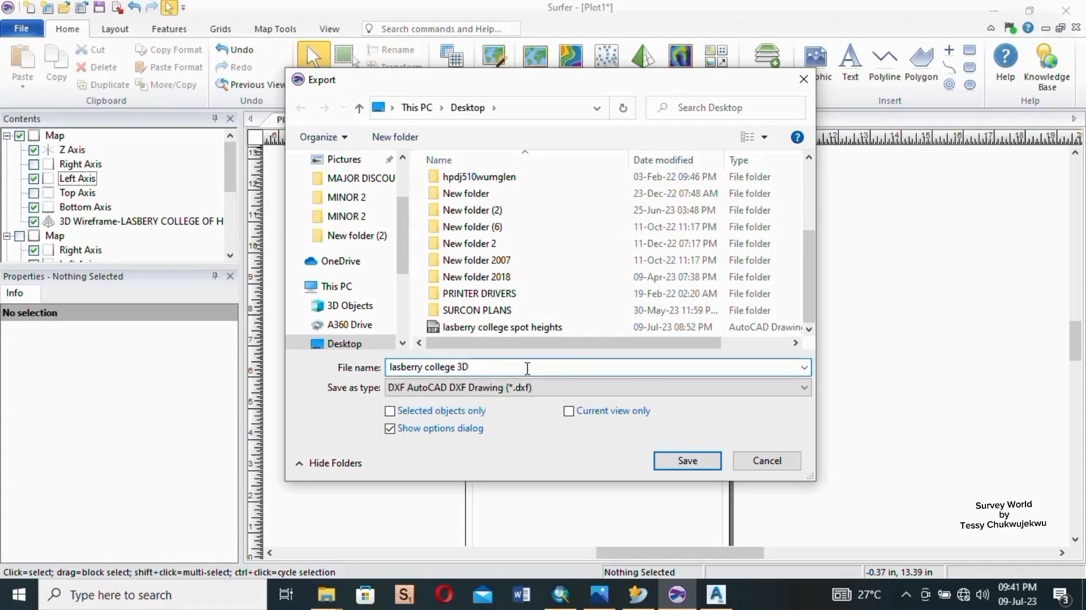
pyautogui.write(' Wireframe')
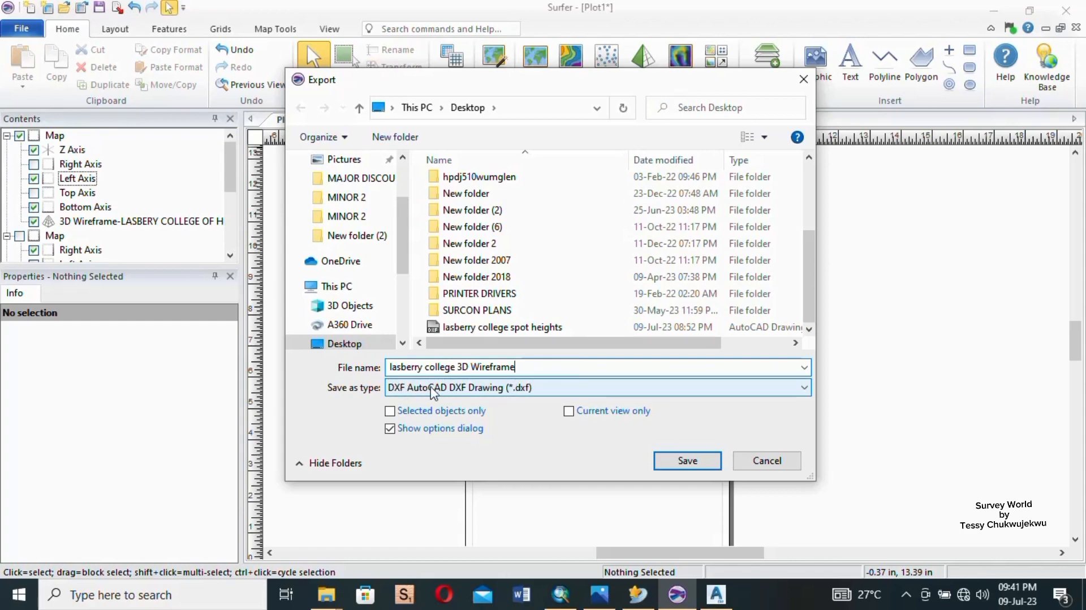
# - Export the map in the DXF AutoCAD DXF Drawing format, accepting the scaling and the AutoCAD 2007 text (ASCII) DXF options
pyautogui.click(804, 389)
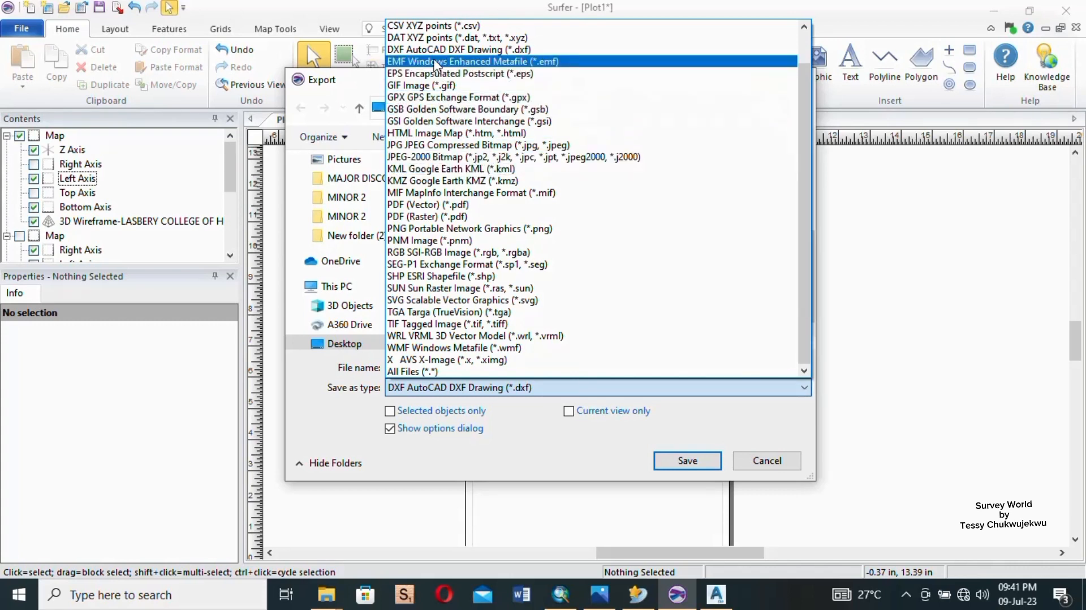
pyautogui.click(465, 55)
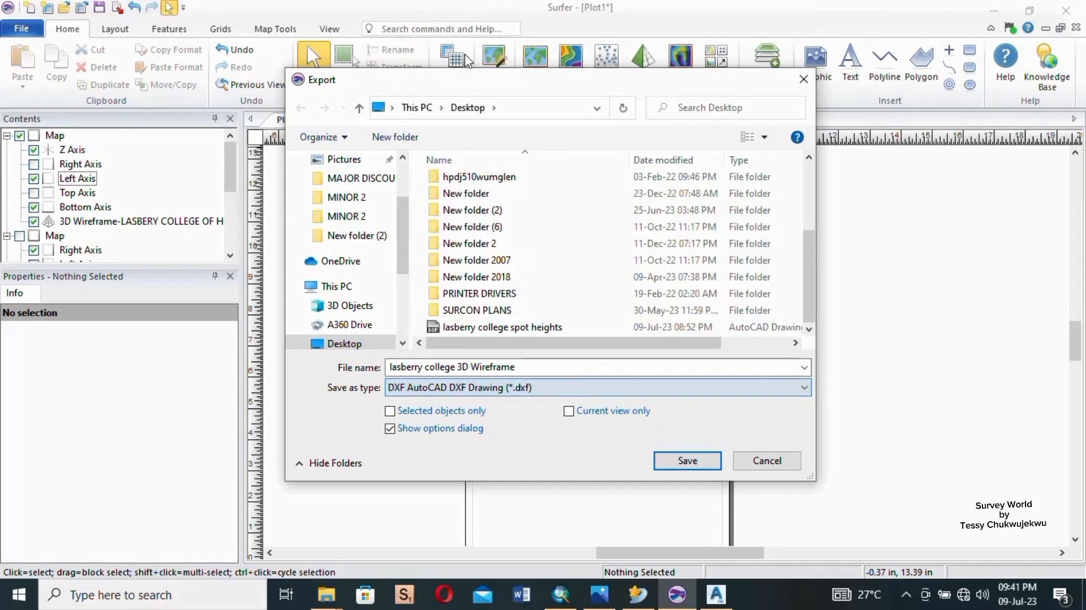
pyautogui.click(689, 461)
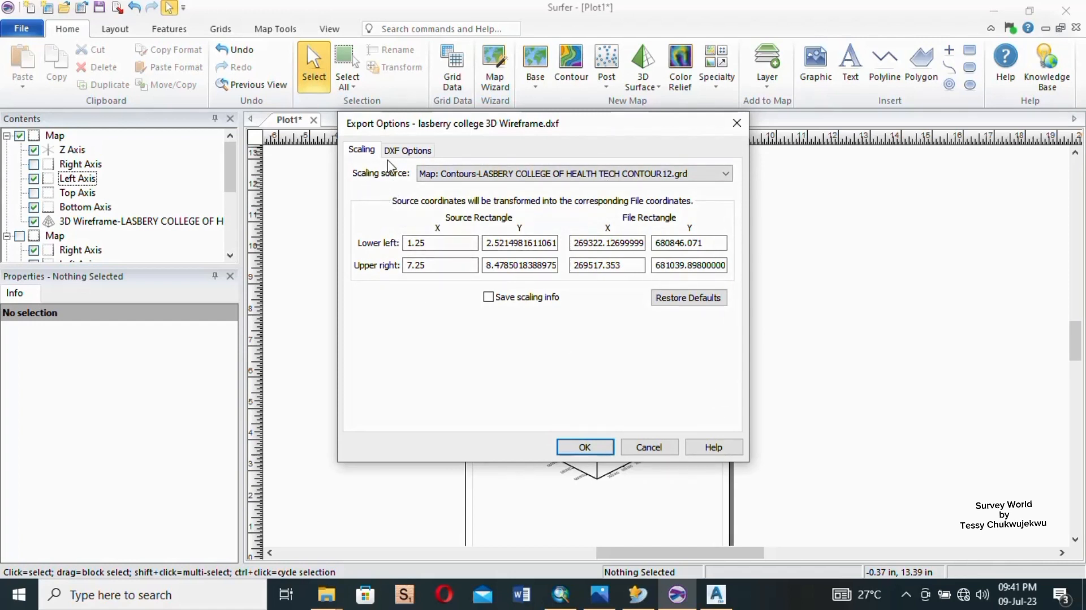
pyautogui.click(415, 153)
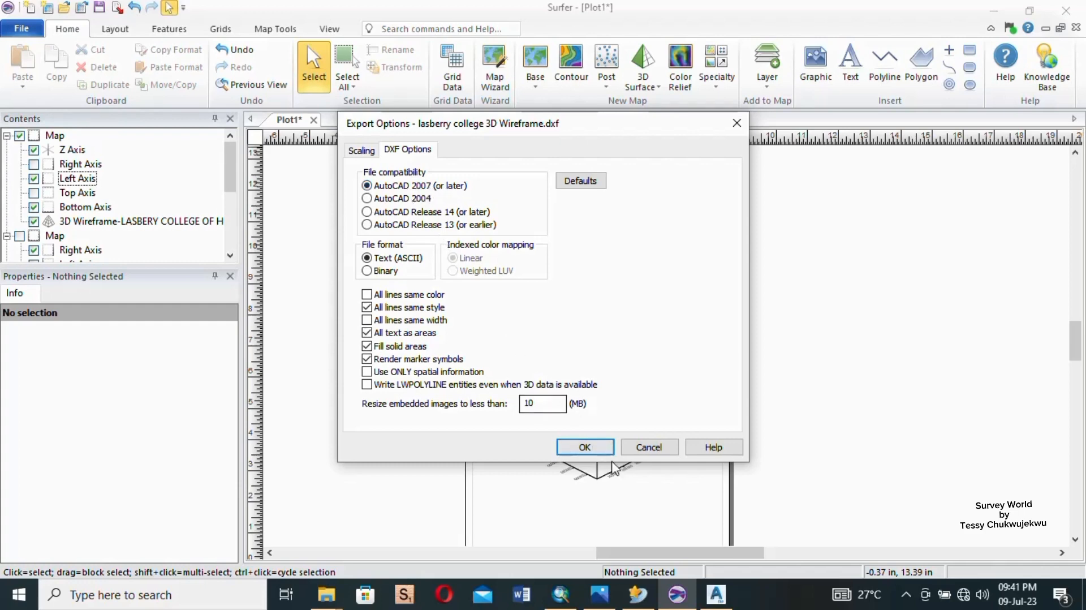
pyautogui.click(599, 446)
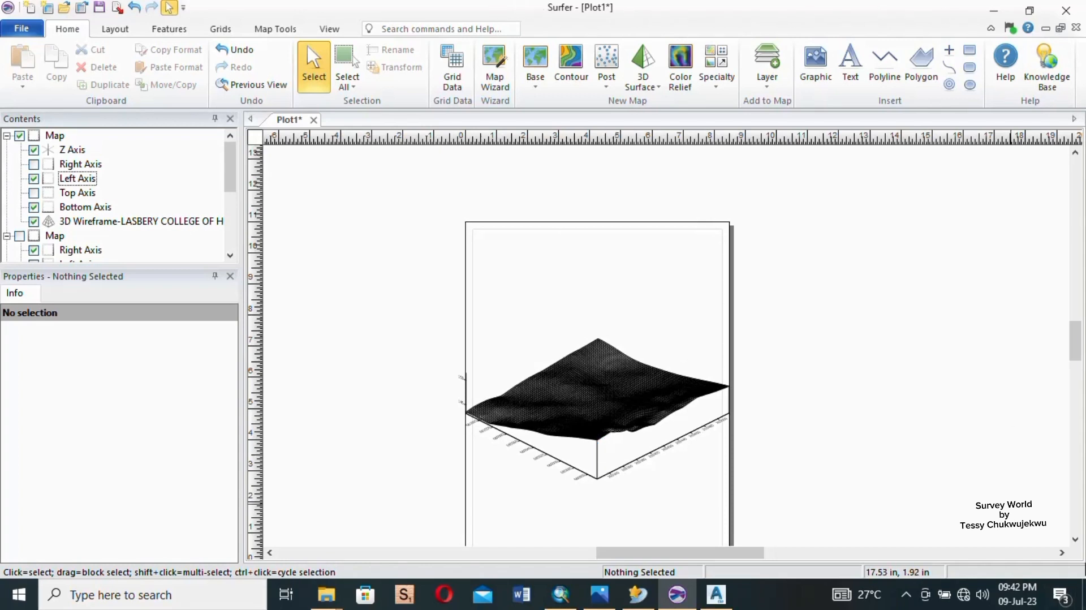
# - Open the exported "lasberry college 3D Wireframe" DXF file from the desktop in Civil 3D and display the whole wireframe drawing
pyautogui.click(1084, 597)
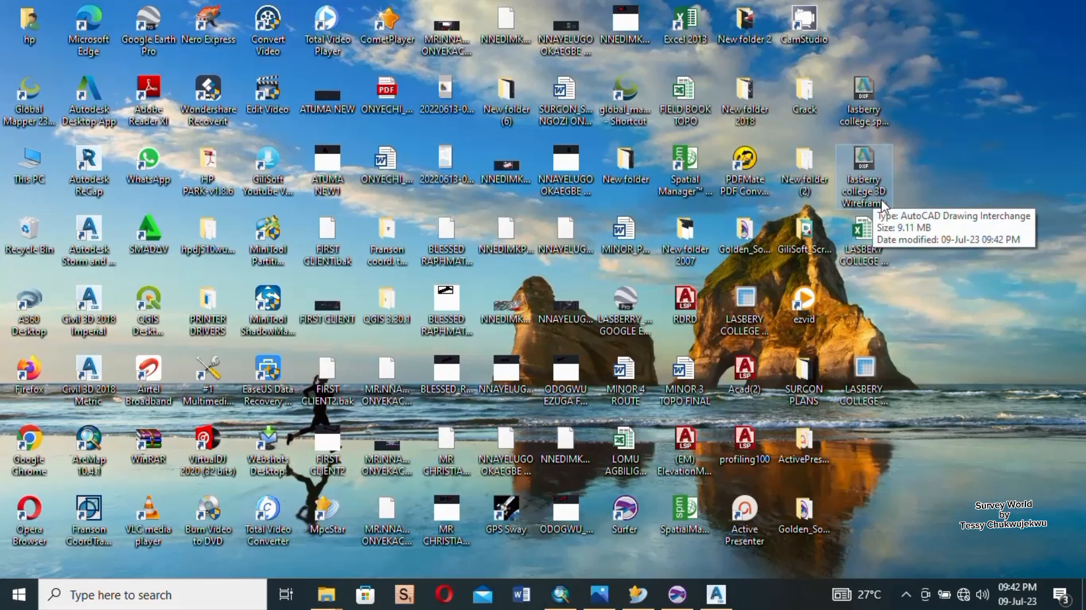
pyautogui.doubleClick(868, 165)
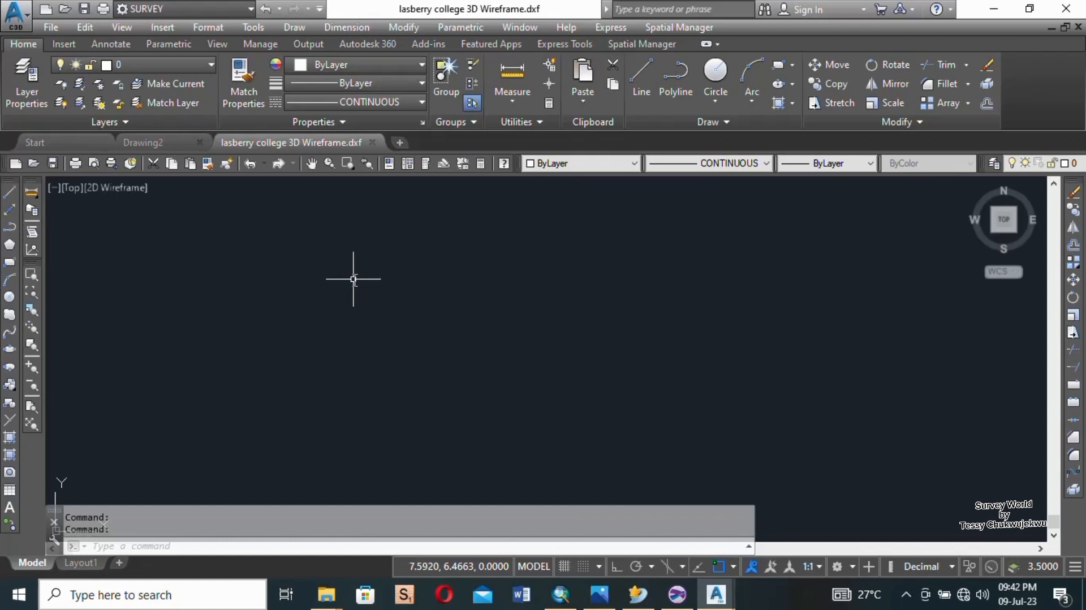
pyautogui.click(312, 165)
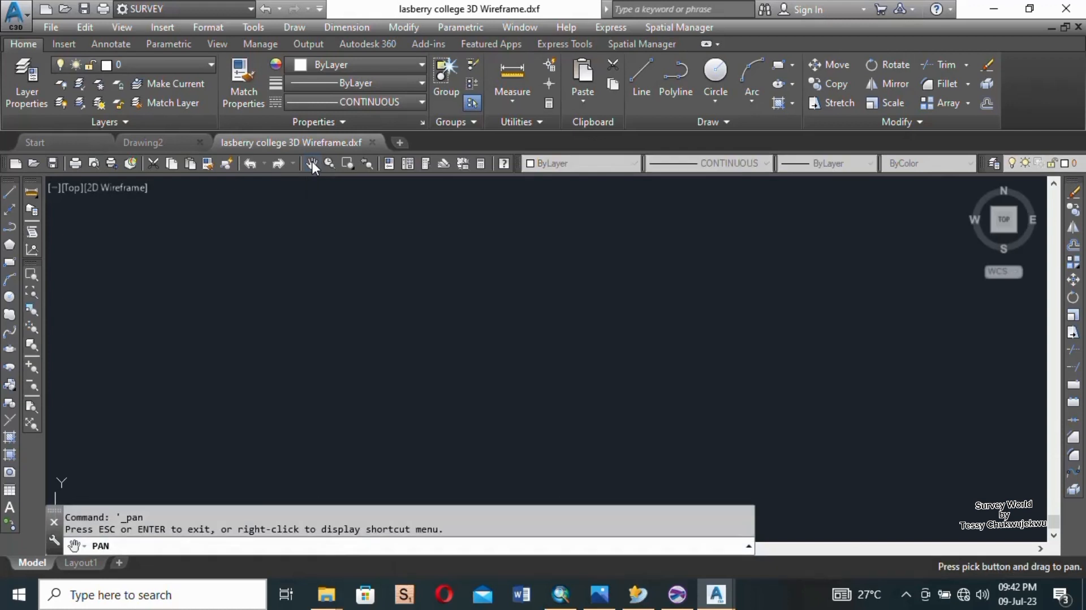
pyautogui.rightClick(461, 322)
pyautogui.click(538, 453)
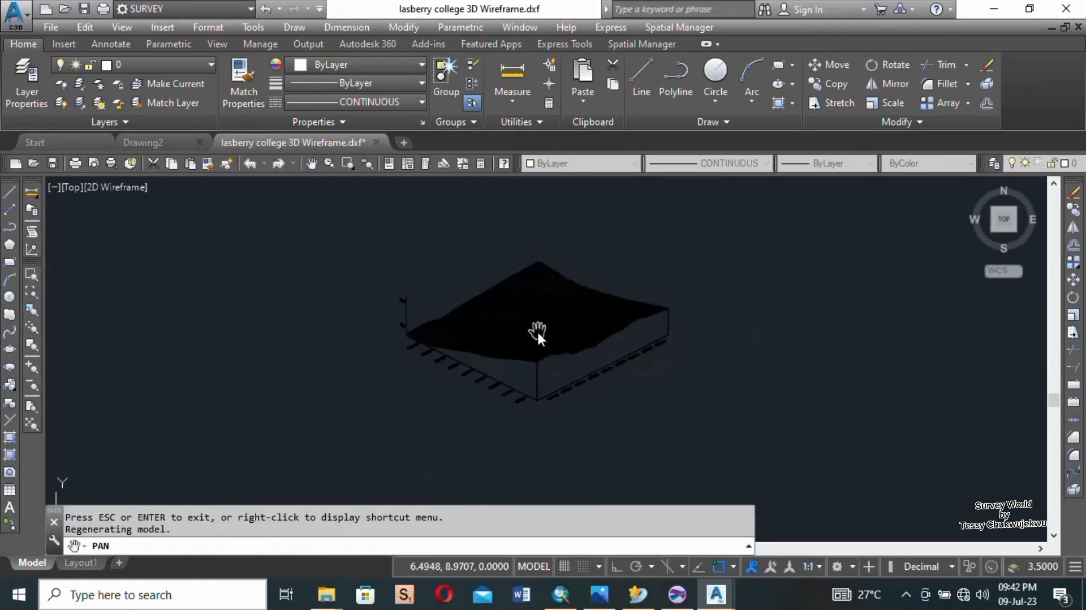
pyautogui.scroll(2, 537, 330)
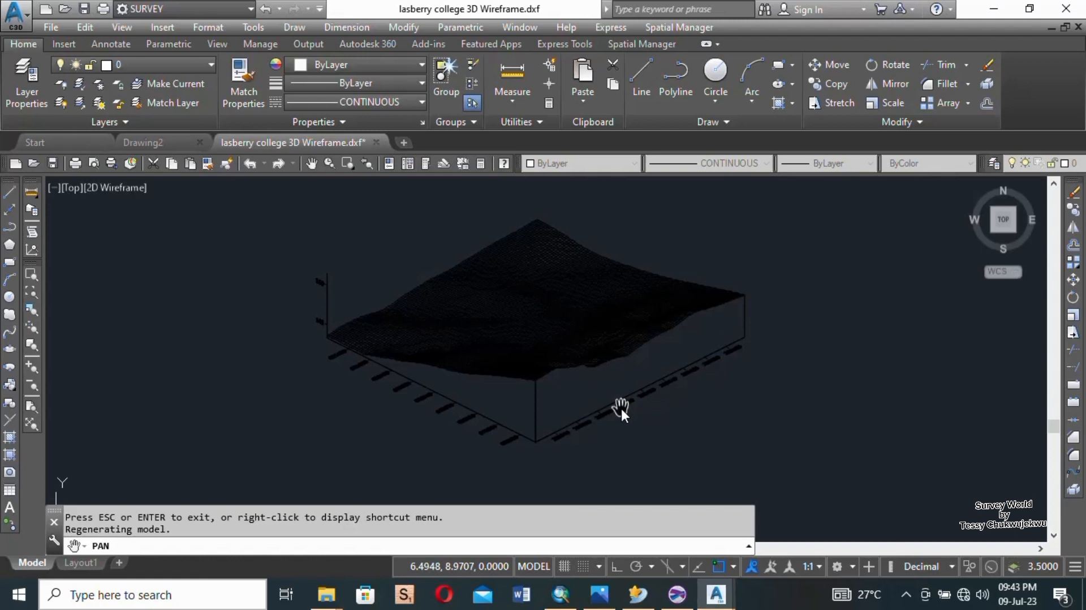
pyautogui.click(905, 597)
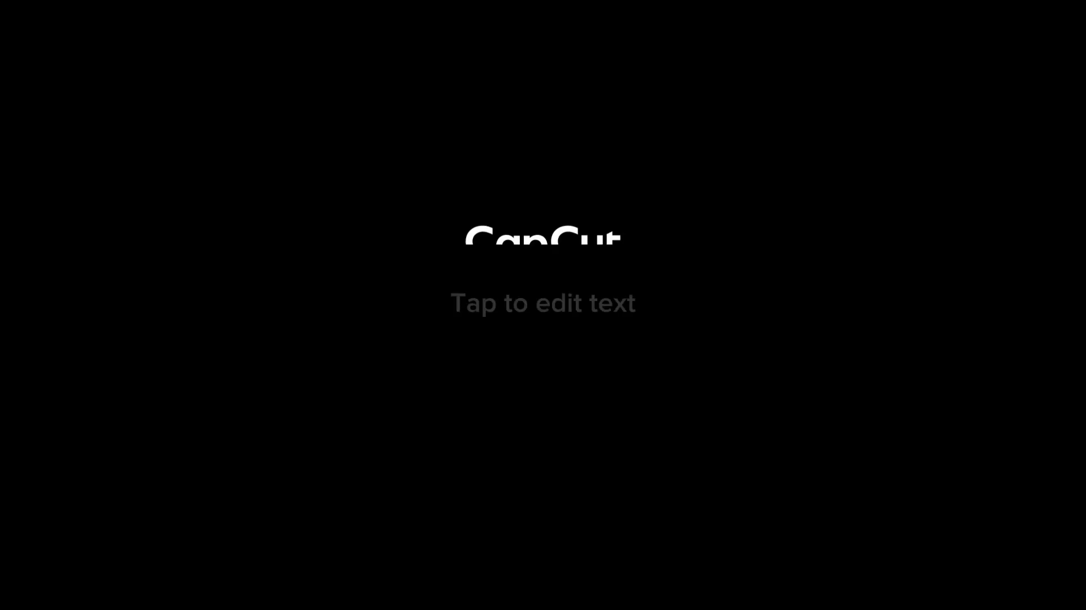